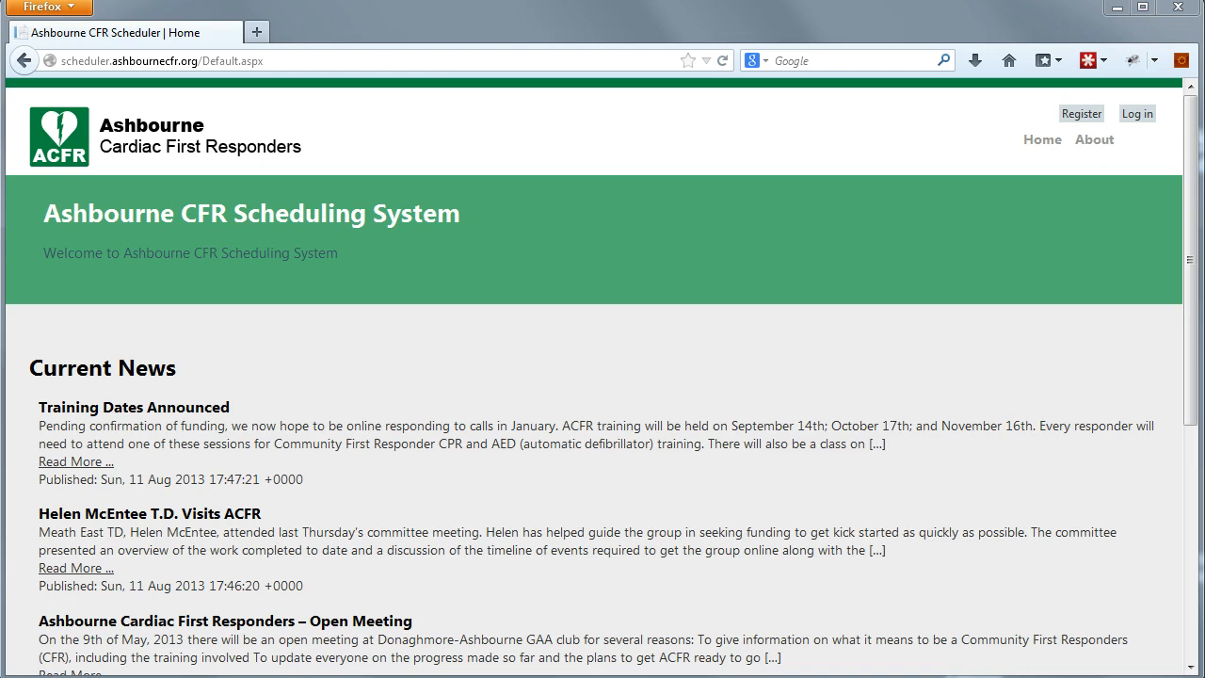
- Open the registration form and fill the user name from the saved suggestion
left_click(1080, 115)
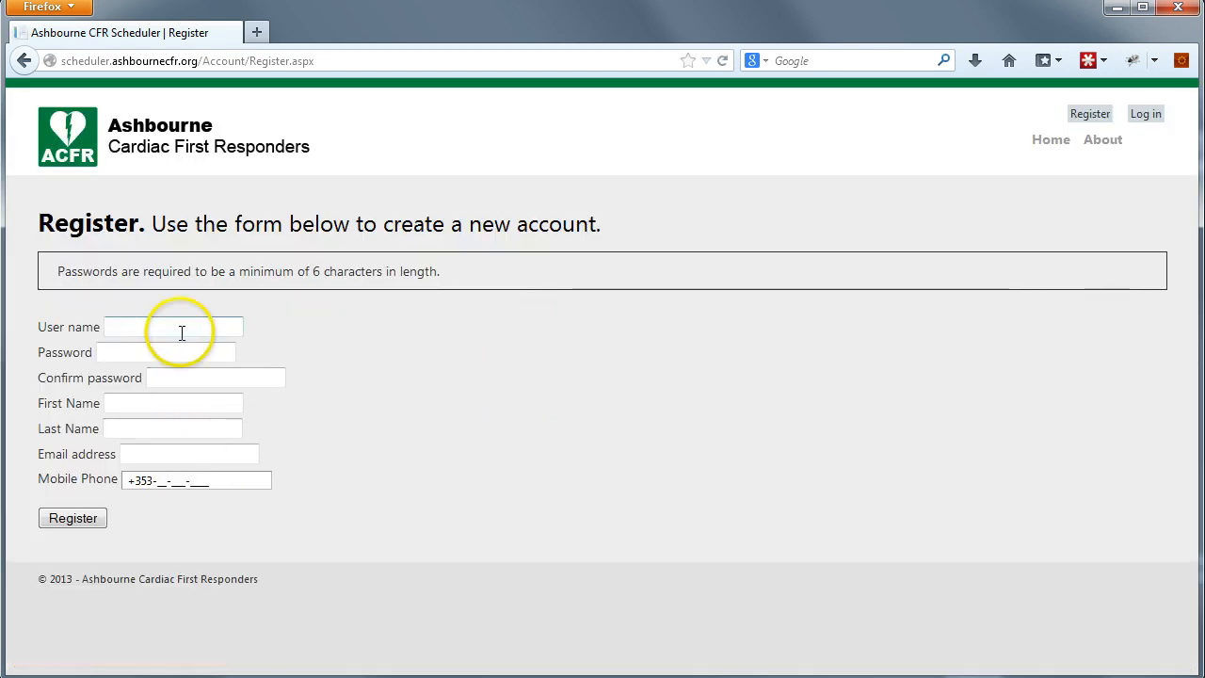
left_click(181, 332)
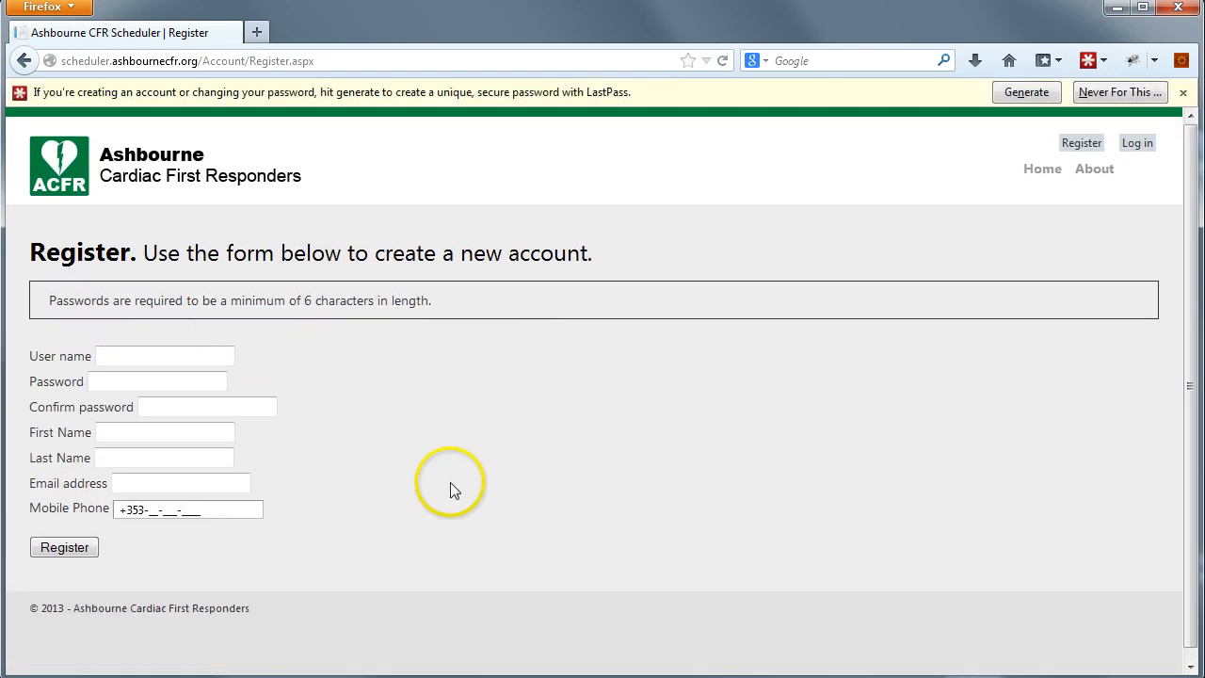
left_click(1089, 60)
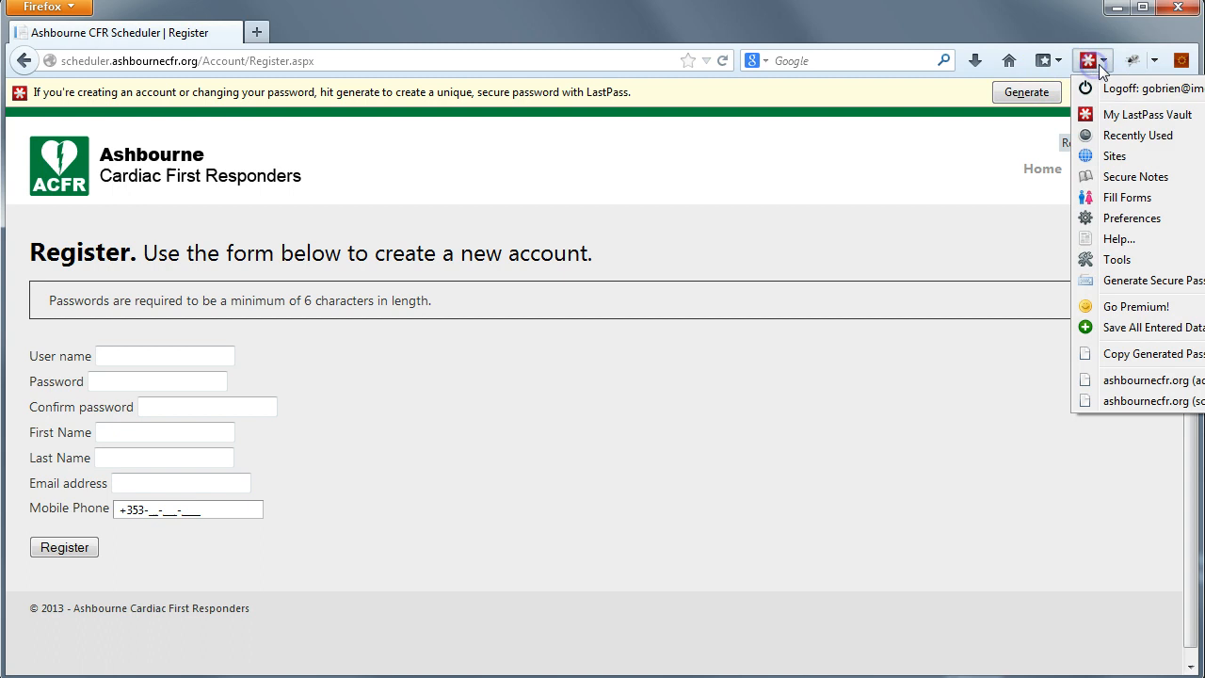
left_click(1139, 89)
left_click(154, 330)
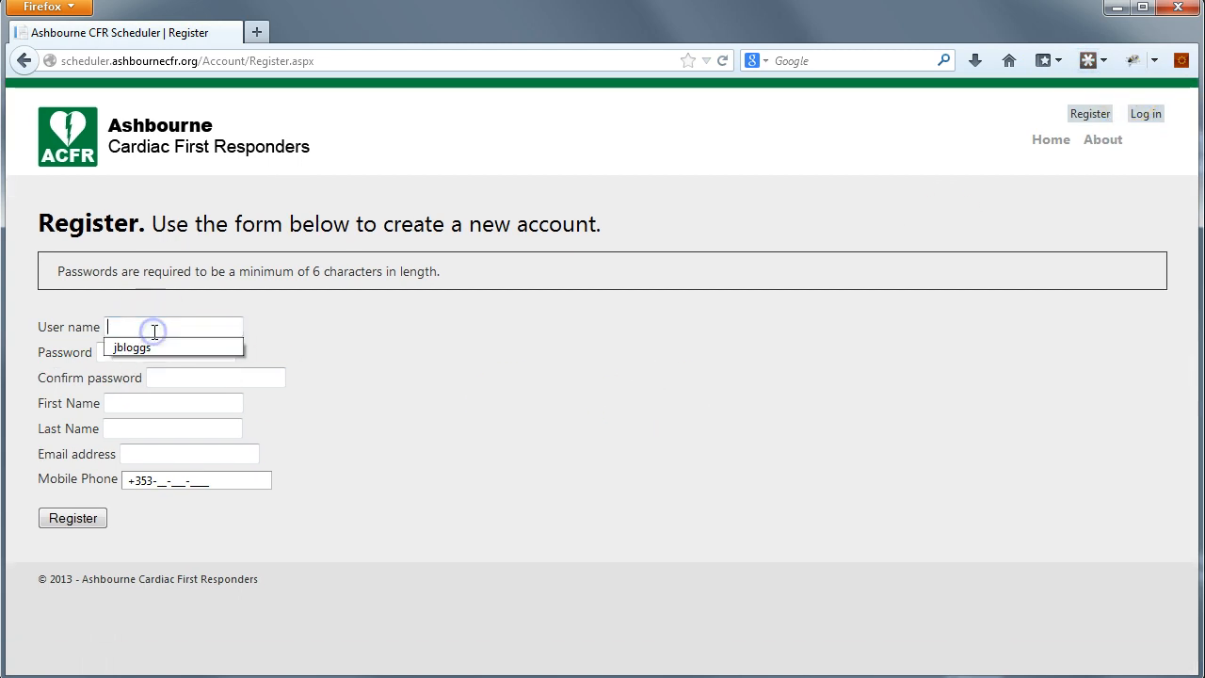
left_click(167, 344)
left_click(170, 353)
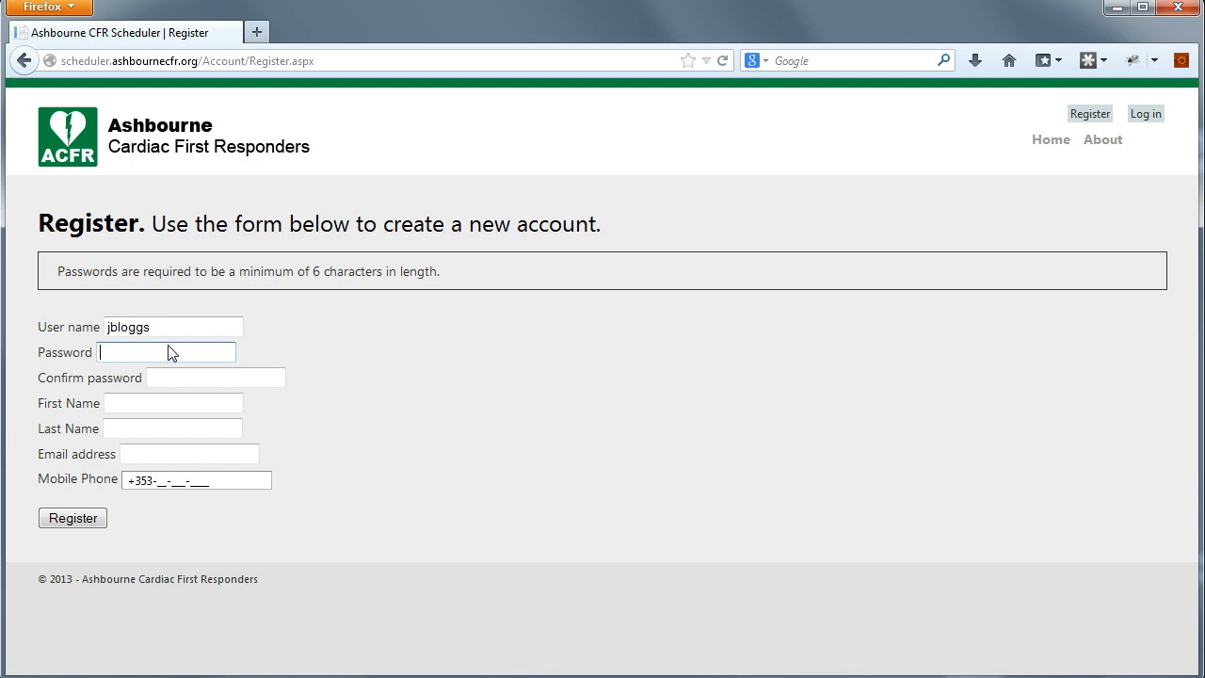
- Enter a seven-character password in both the Password and Confirm password fields
type("•••••••")
key("Tab")
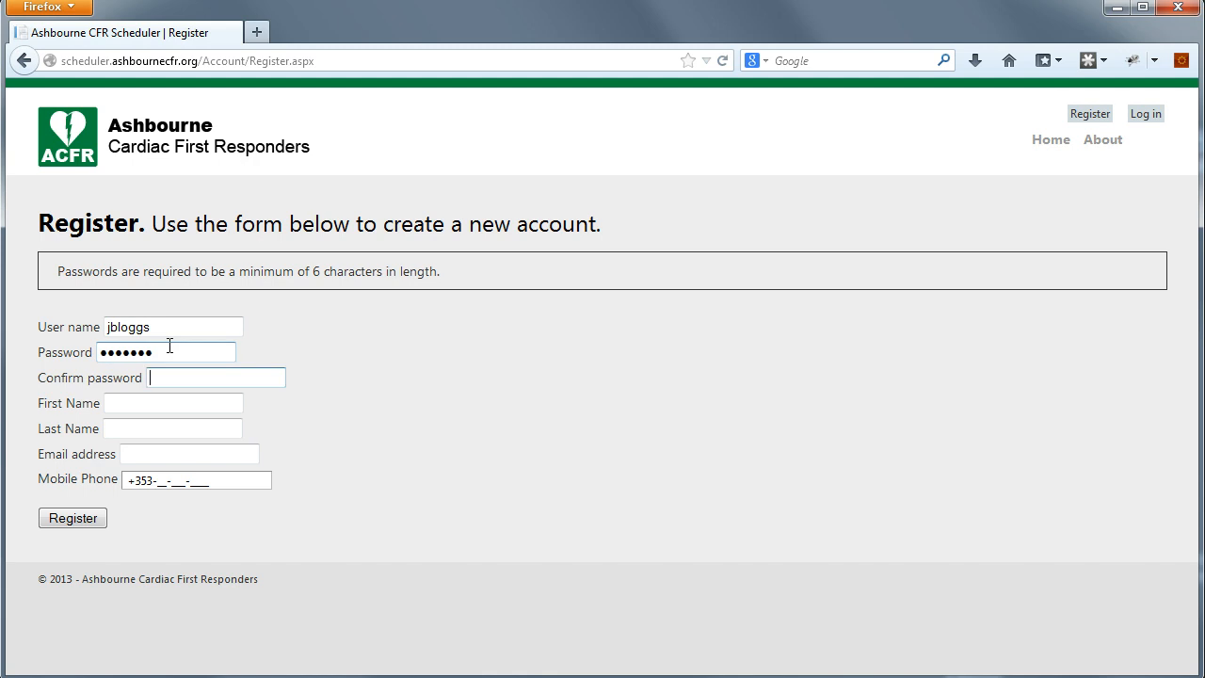
type("•••••••")
key("Tab")
- Fill in the first name from the suggestion and type the last name
type("Jo")
key("Down")
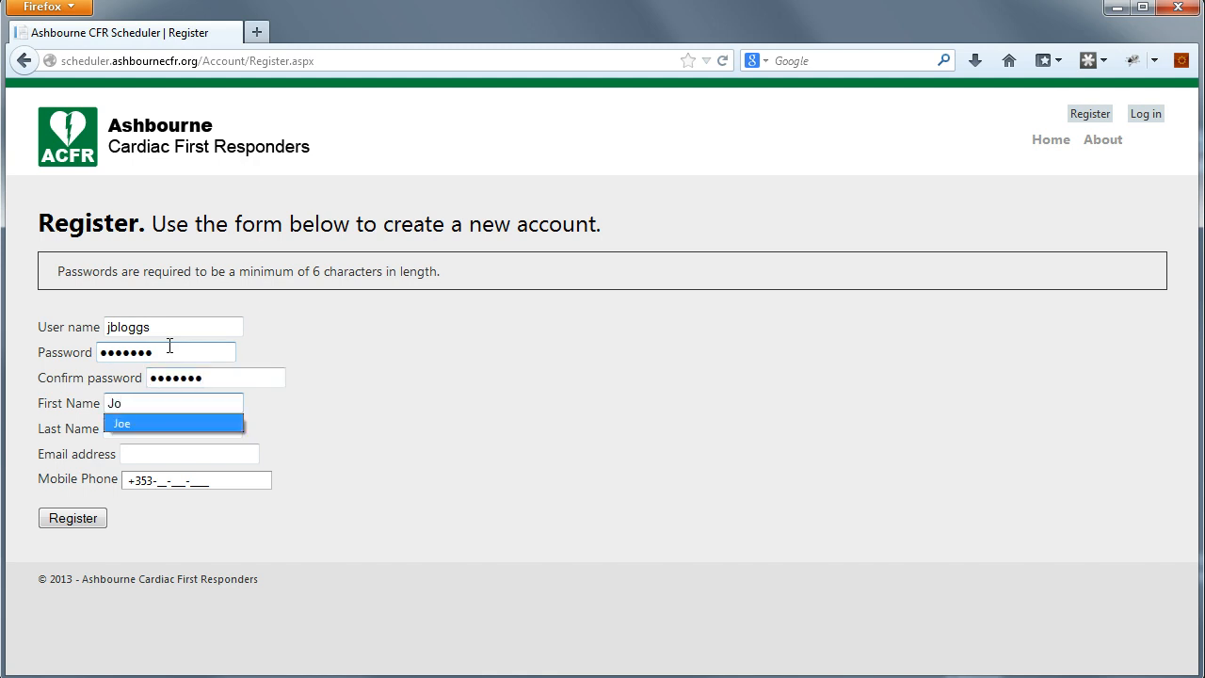
key("Return")
key("Tab")
type("Bloggs")
key("Tab")
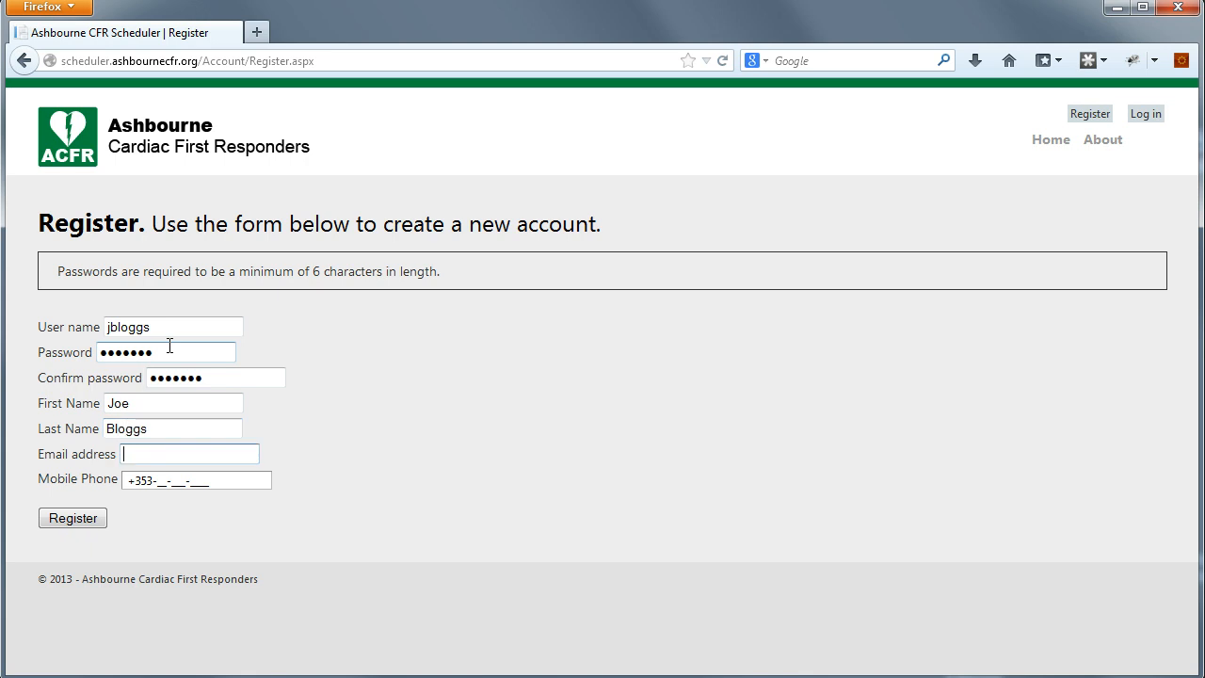
- Fill in the suggested e-mail address and the mobile number, then submit the registration
type("jb")
key("Down")
key("Return")
key("Tab")
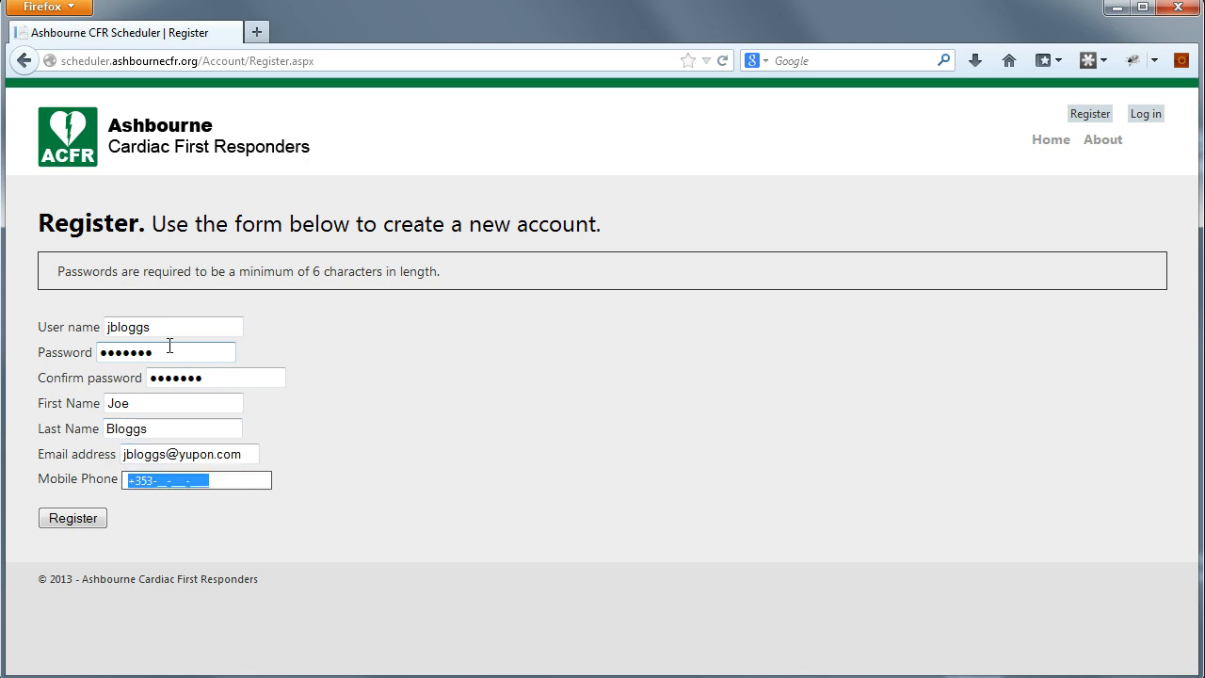
type("99-9")
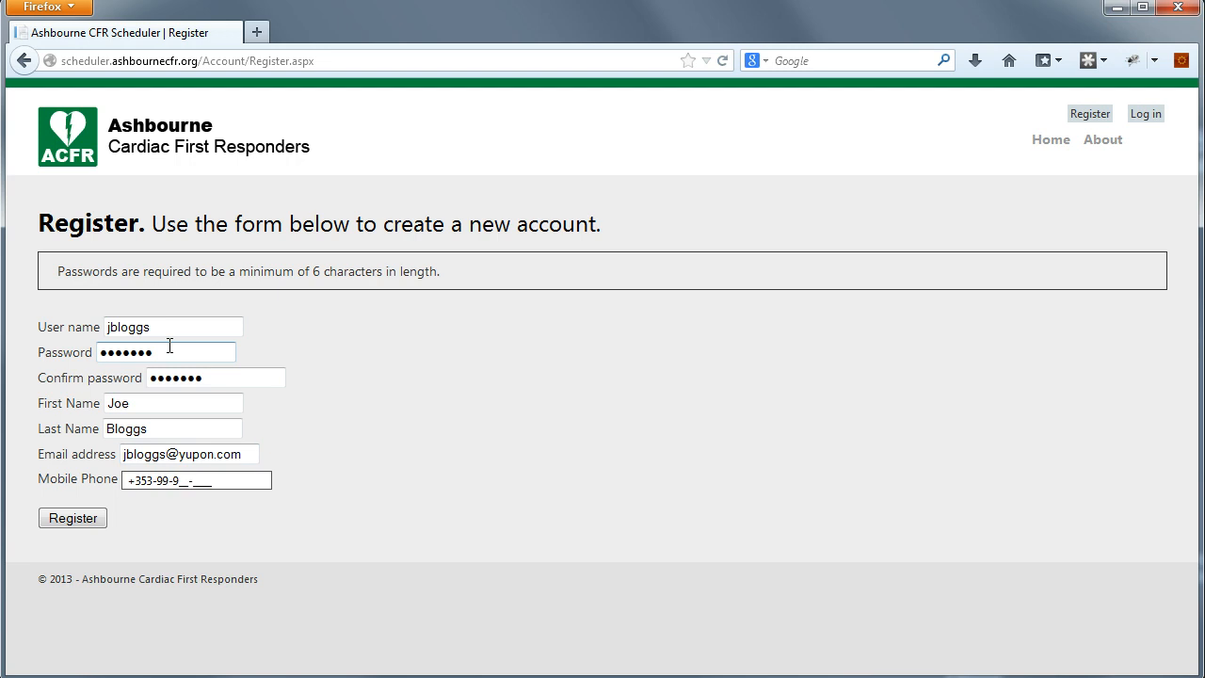
type("99-9999")
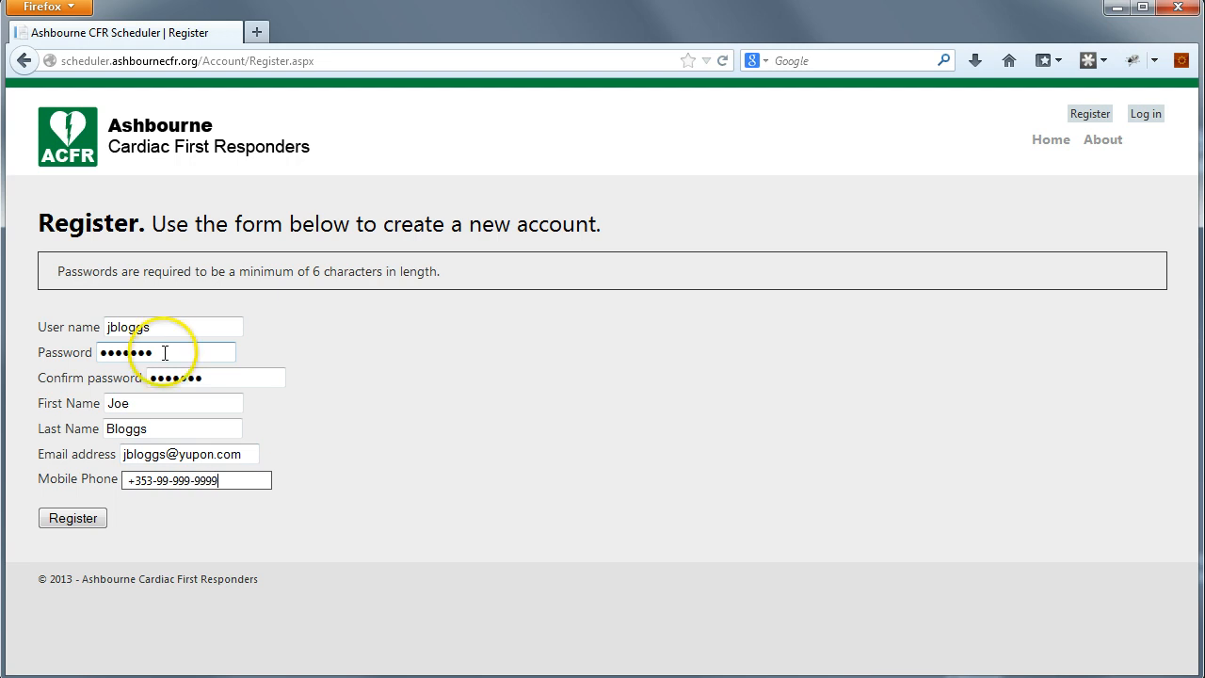
key("Tab")
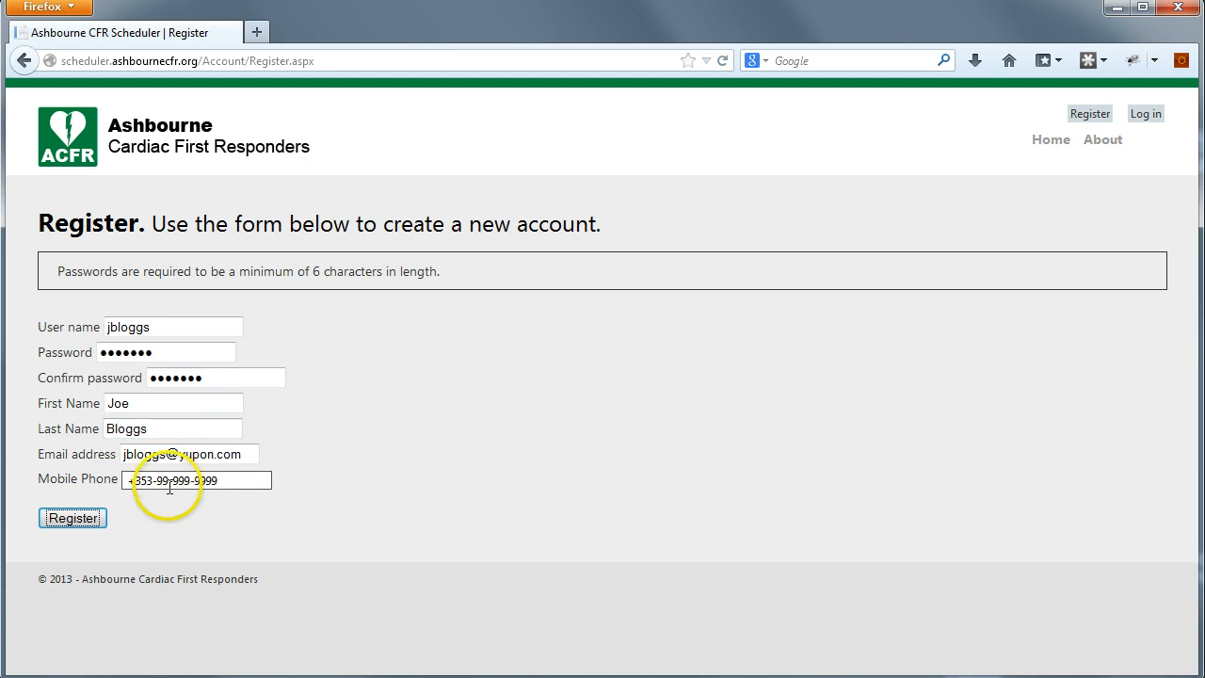
left_click(89, 521)
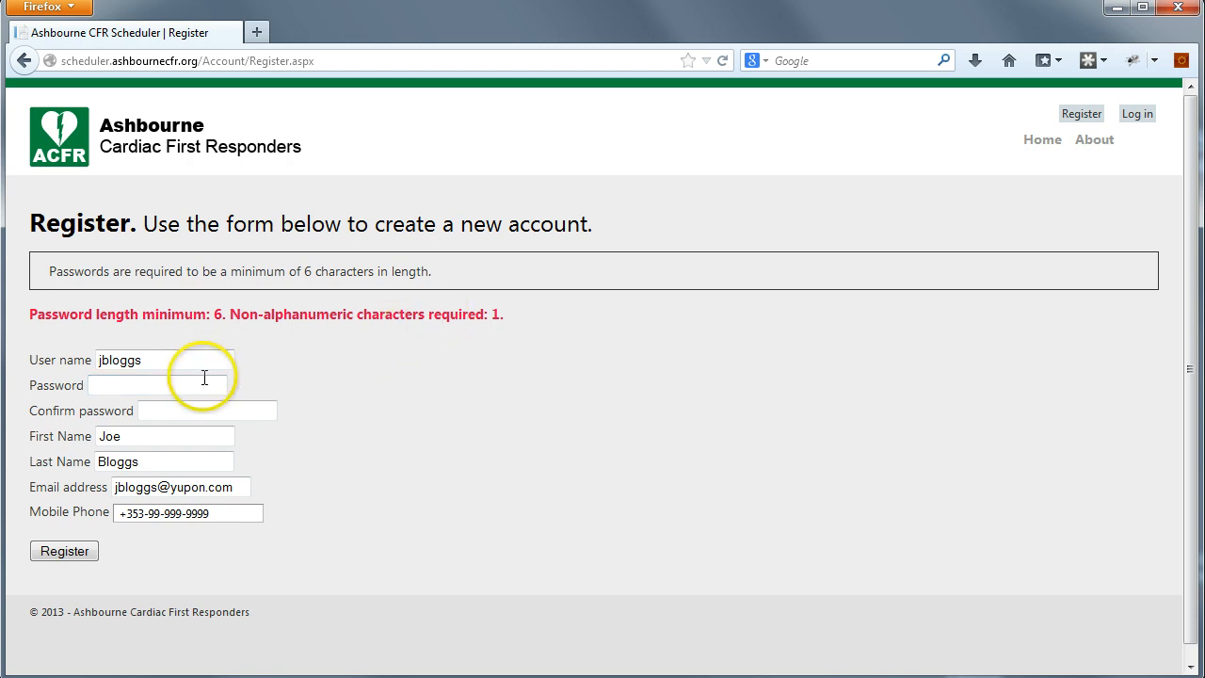
- Re-enter a password containing a special character in both password fields and resubmit the registration
left_click(169, 390)
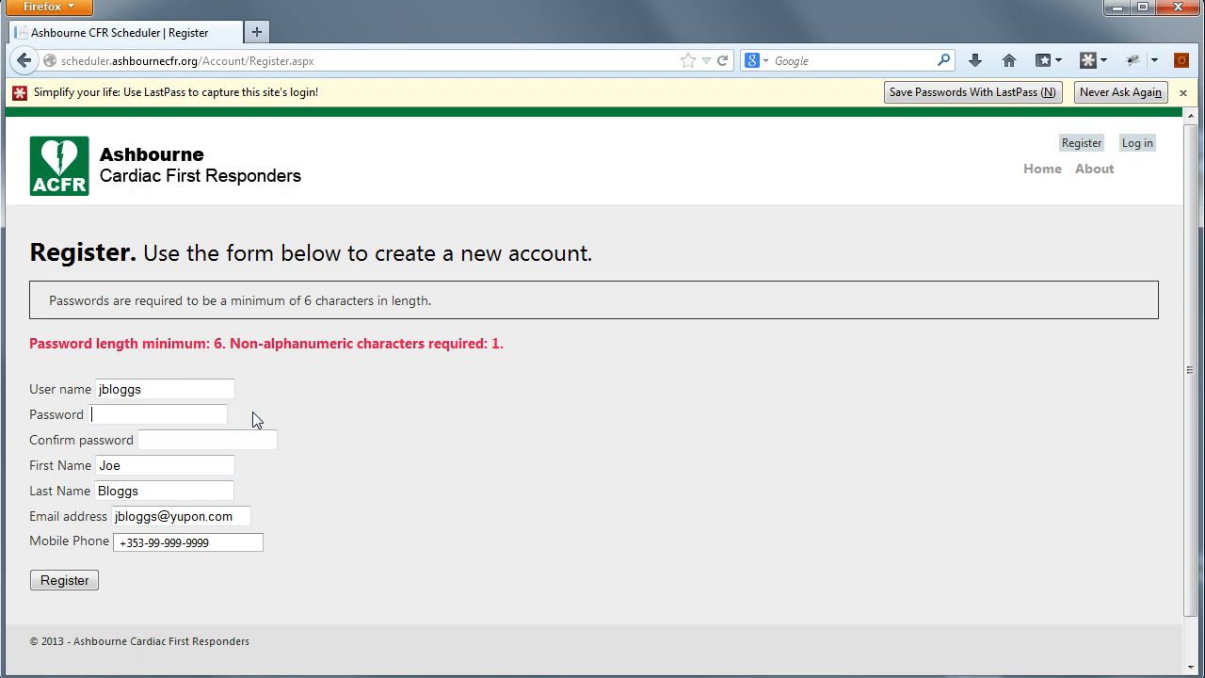
type("P@ssw0rd")
key("Tab")
type("P@ssw0rd")
left_click(74, 582)
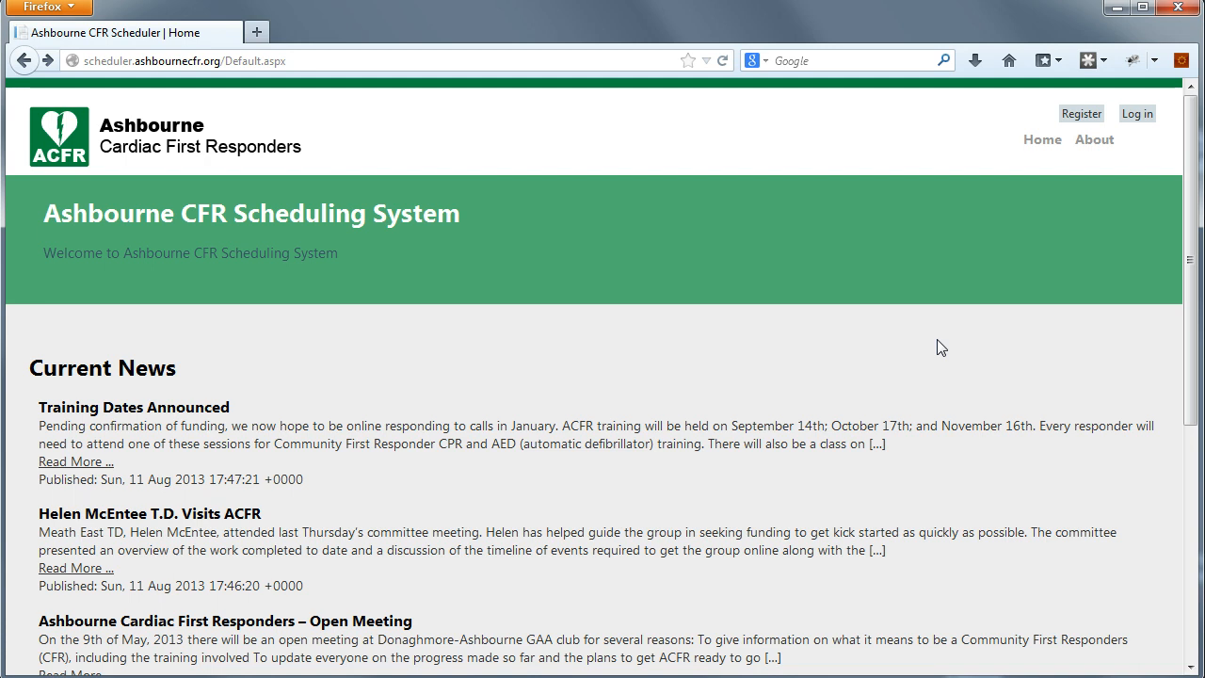
- Log in with the new account's user name and password
left_click(1139, 115)
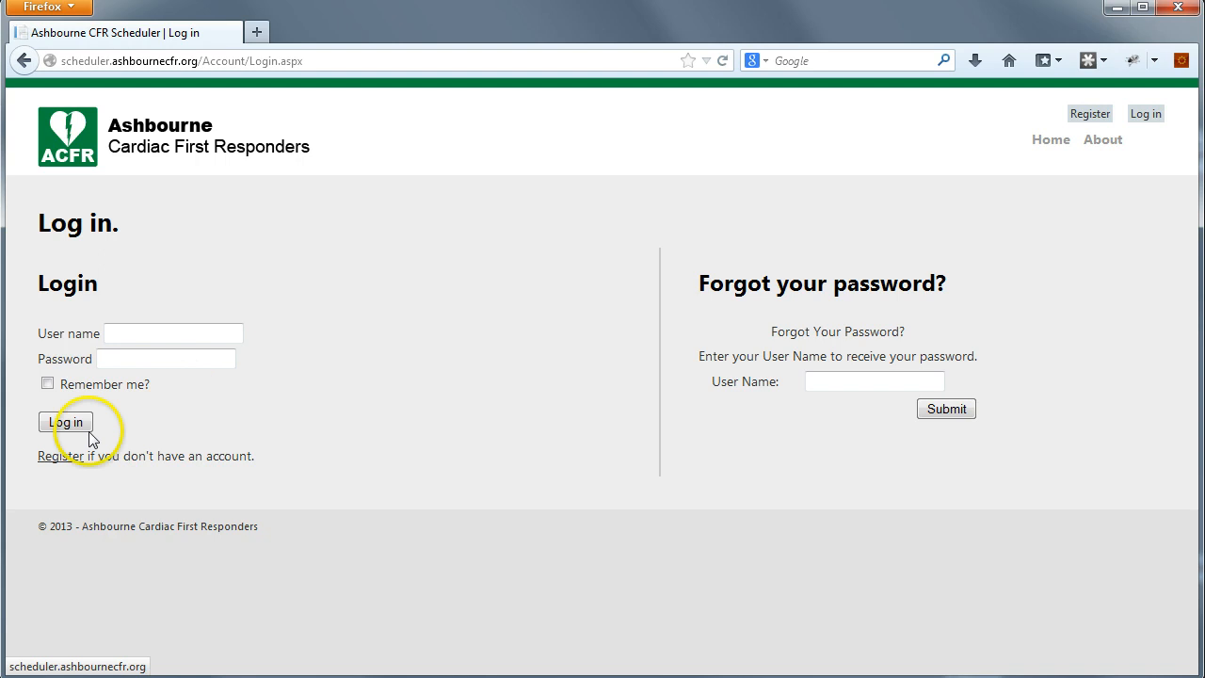
left_click(165, 335)
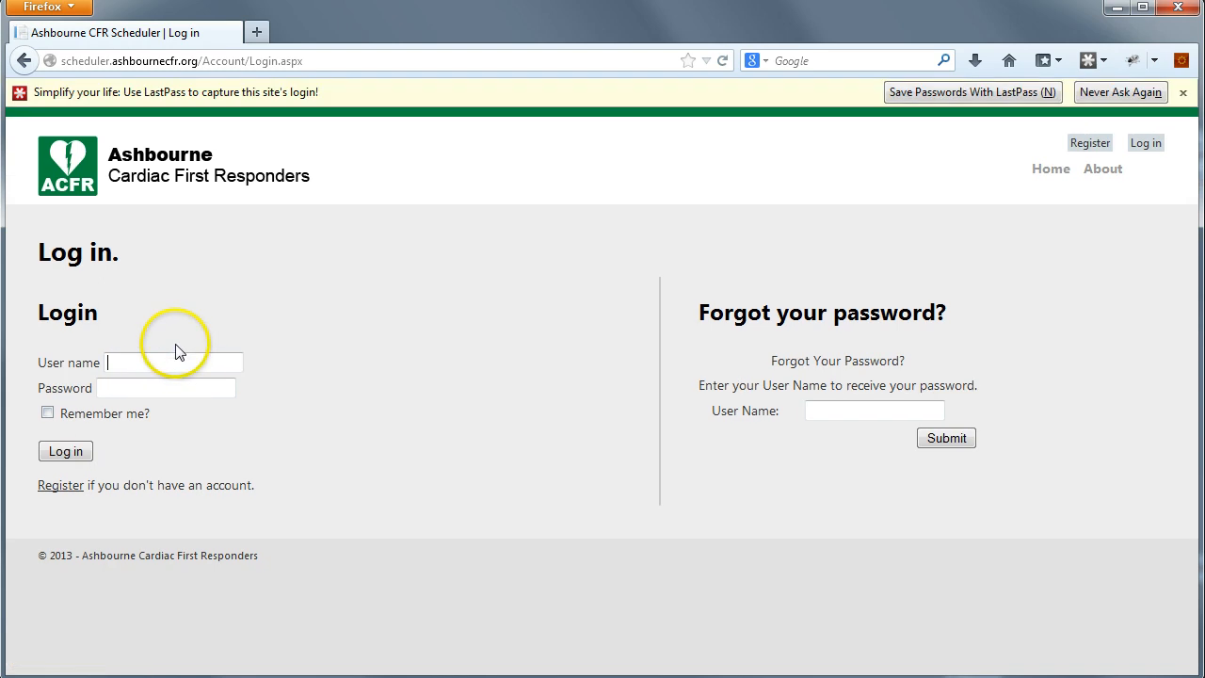
type("jbloggs")
key("Tab")
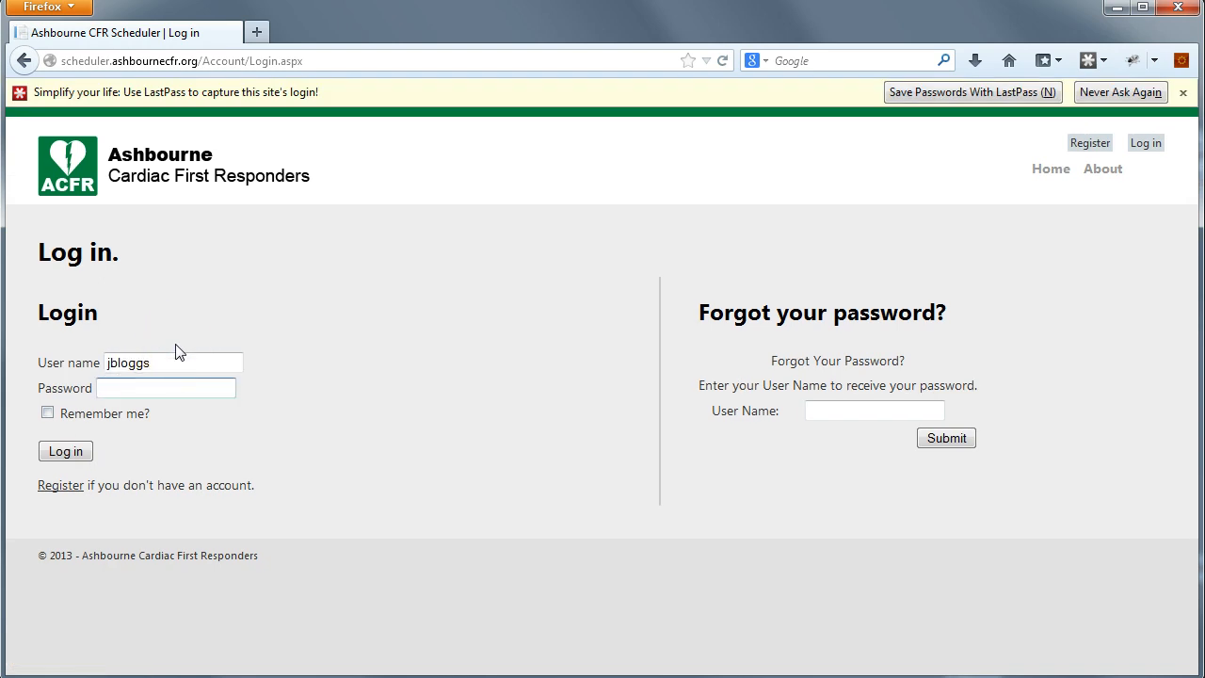
type("password")
left_click(67, 452)
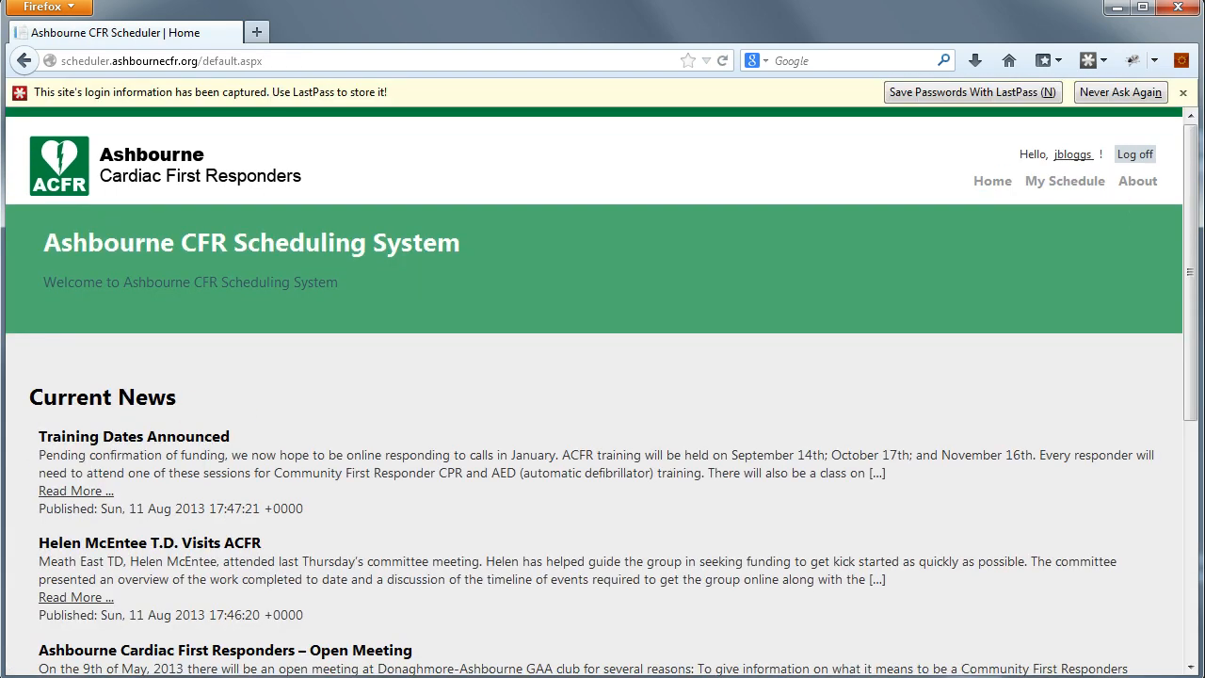
- Dismiss the password manager notices and open My Schedule at the August 2013 calendar
left_click(1182, 92)
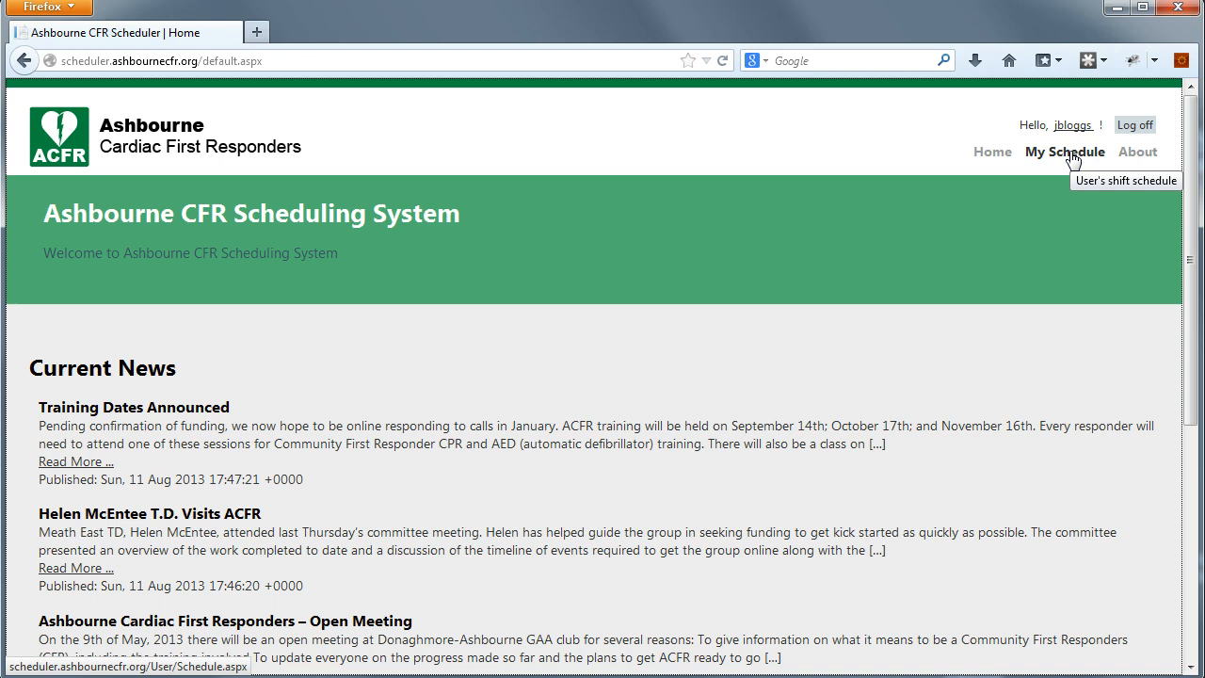
left_click(1072, 156)
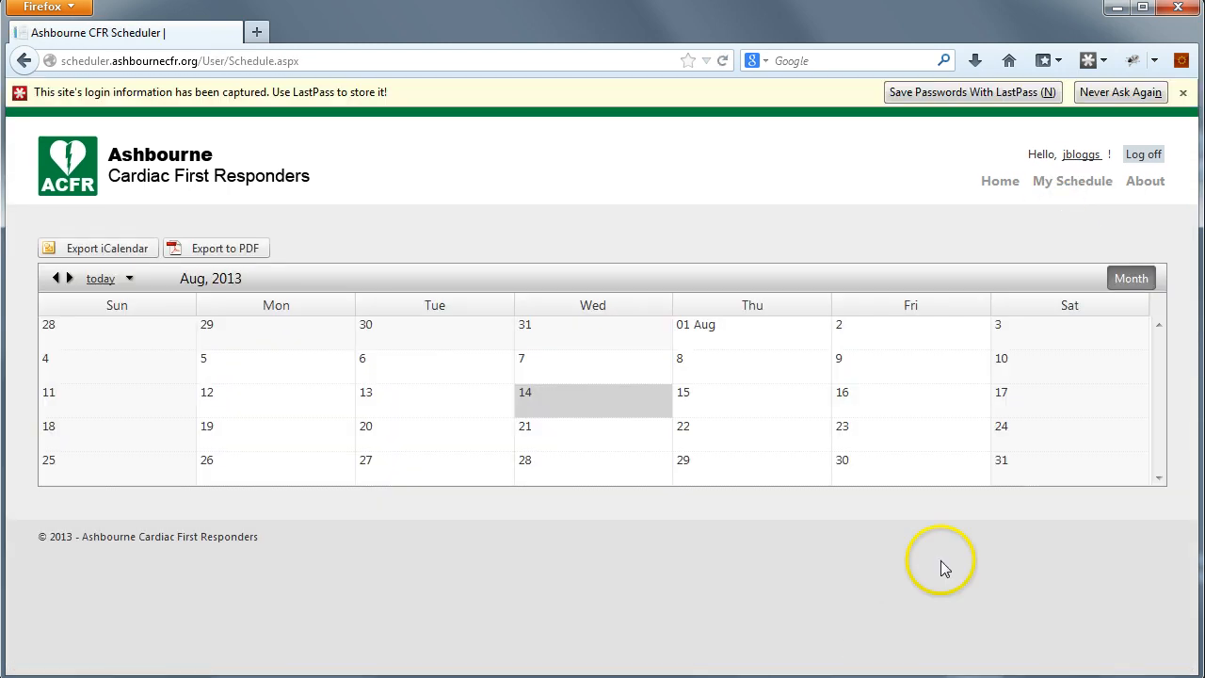
left_click(1120, 92)
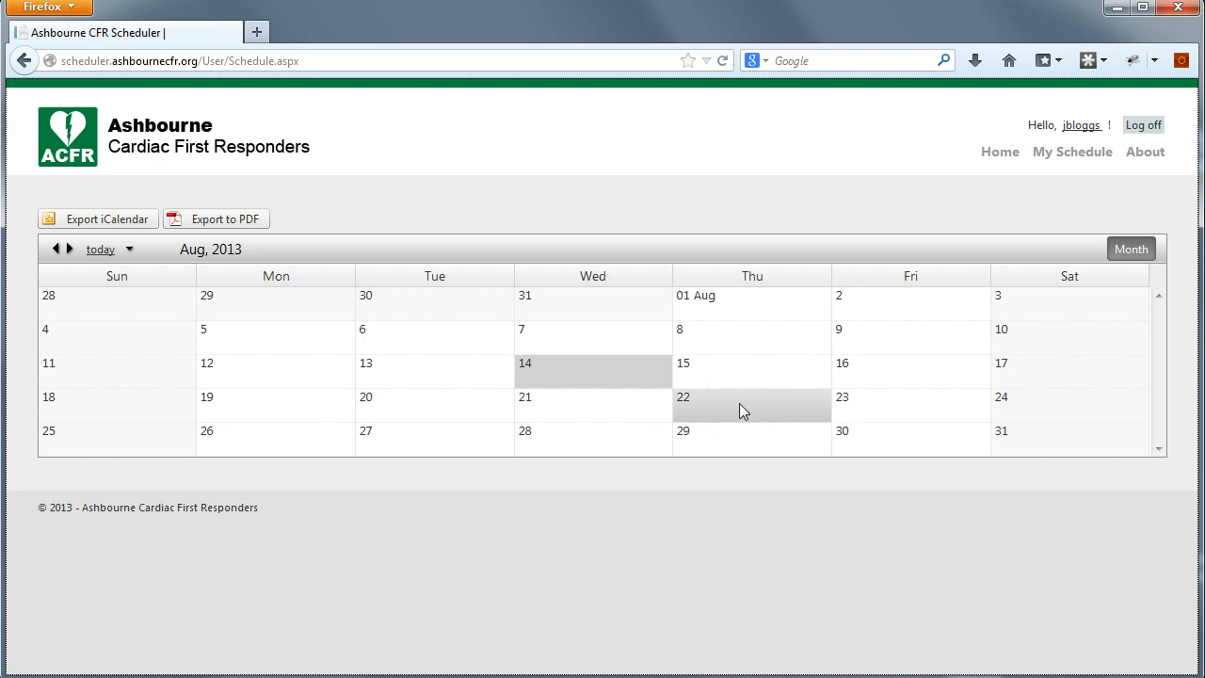
- Move to September 2013 and add a Responder (Night) shift at Ashbourne CFR on Tuesday 10
left_click(69, 248)
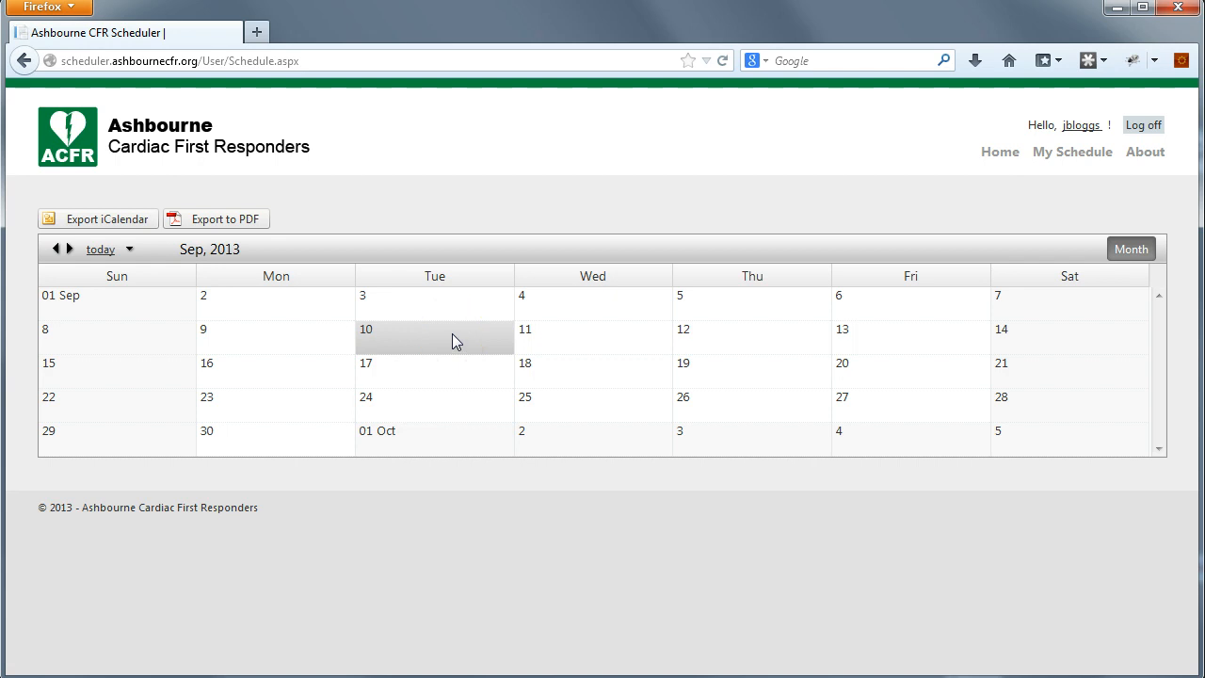
right_click(427, 343)
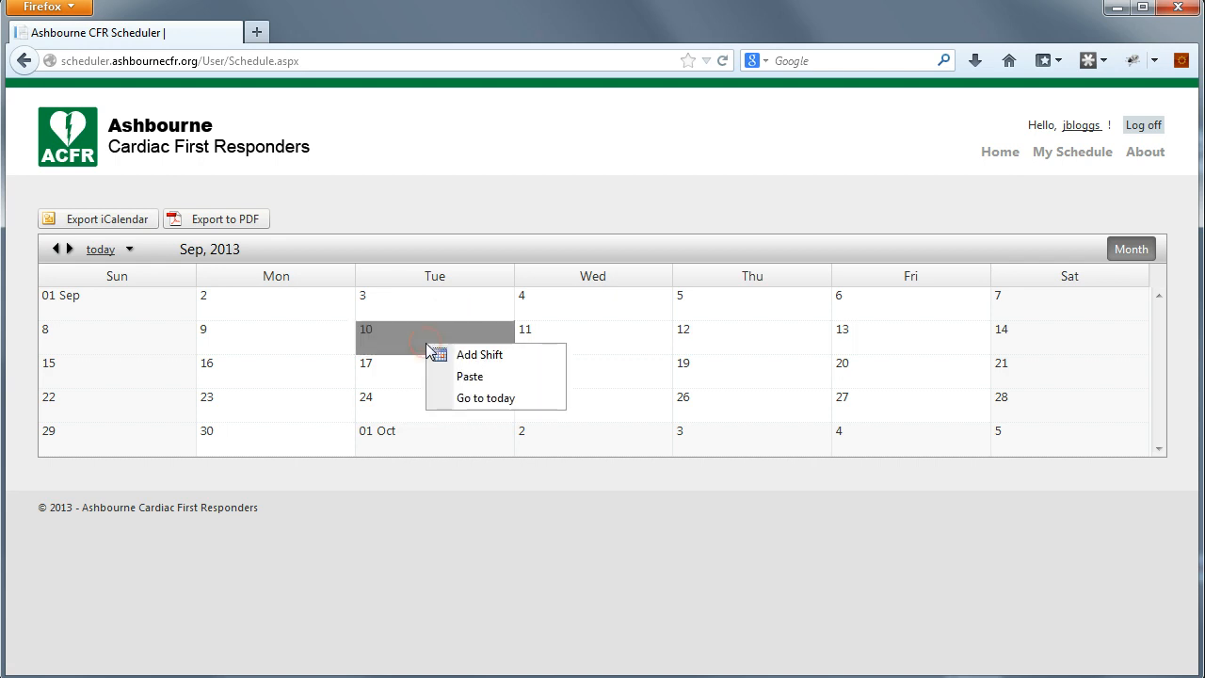
left_click(489, 358)
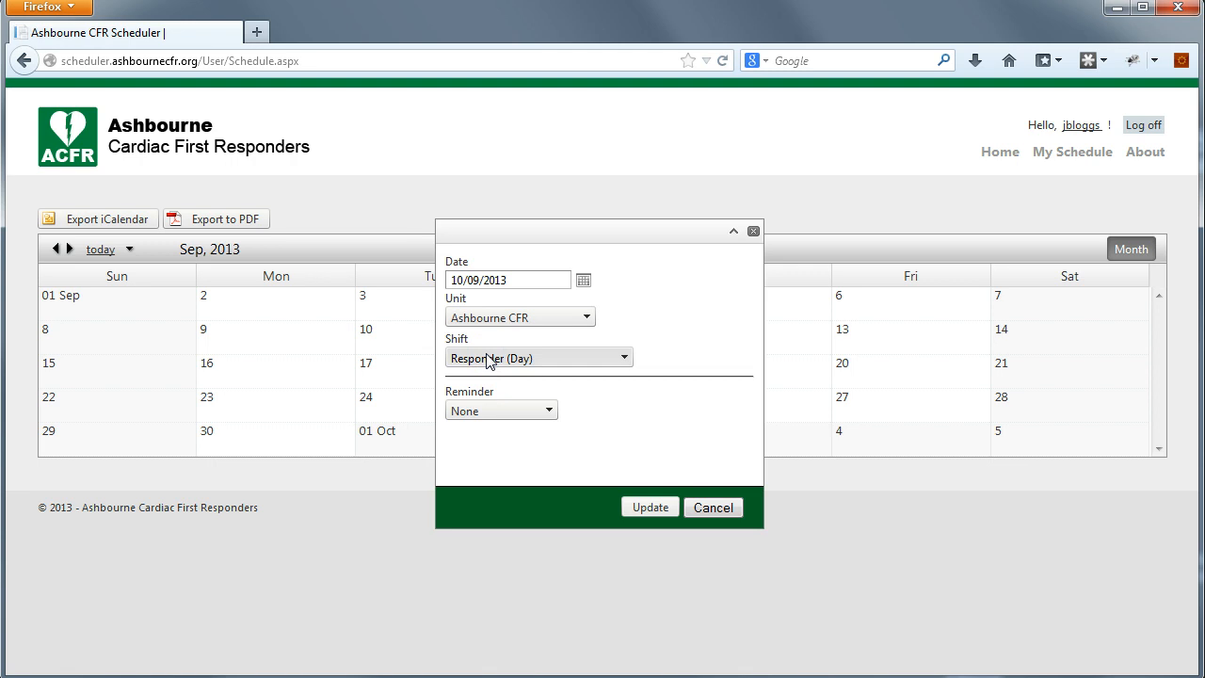
left_click(513, 279)
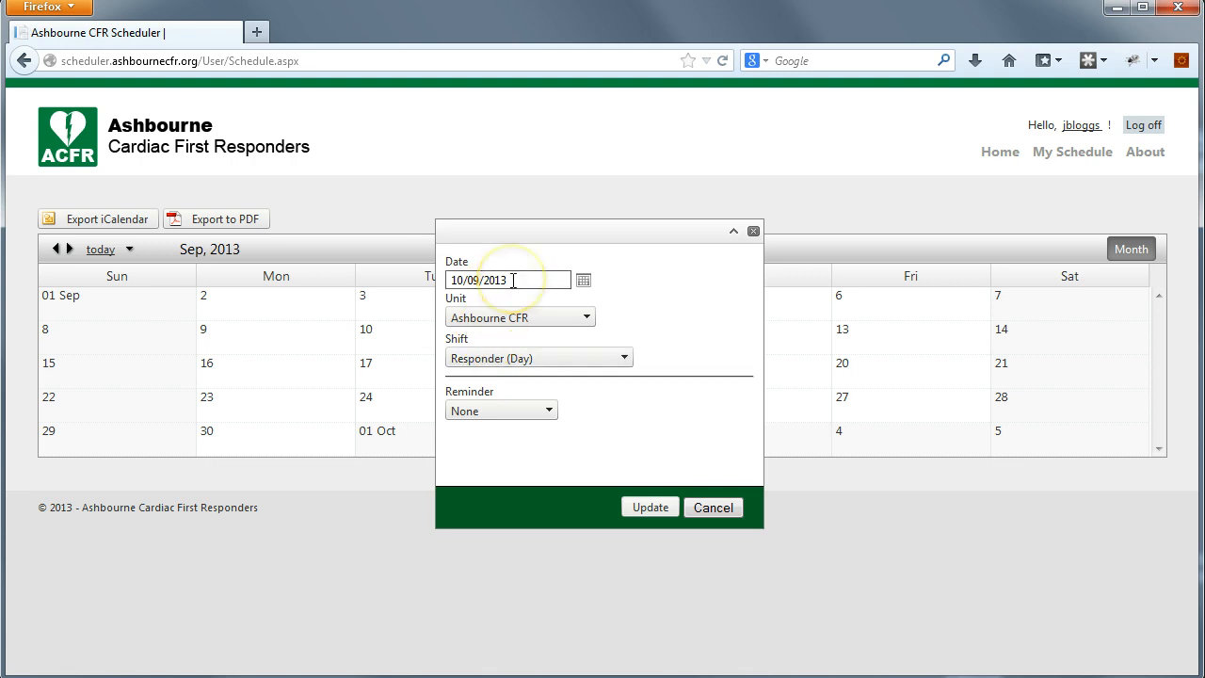
left_click(582, 317)
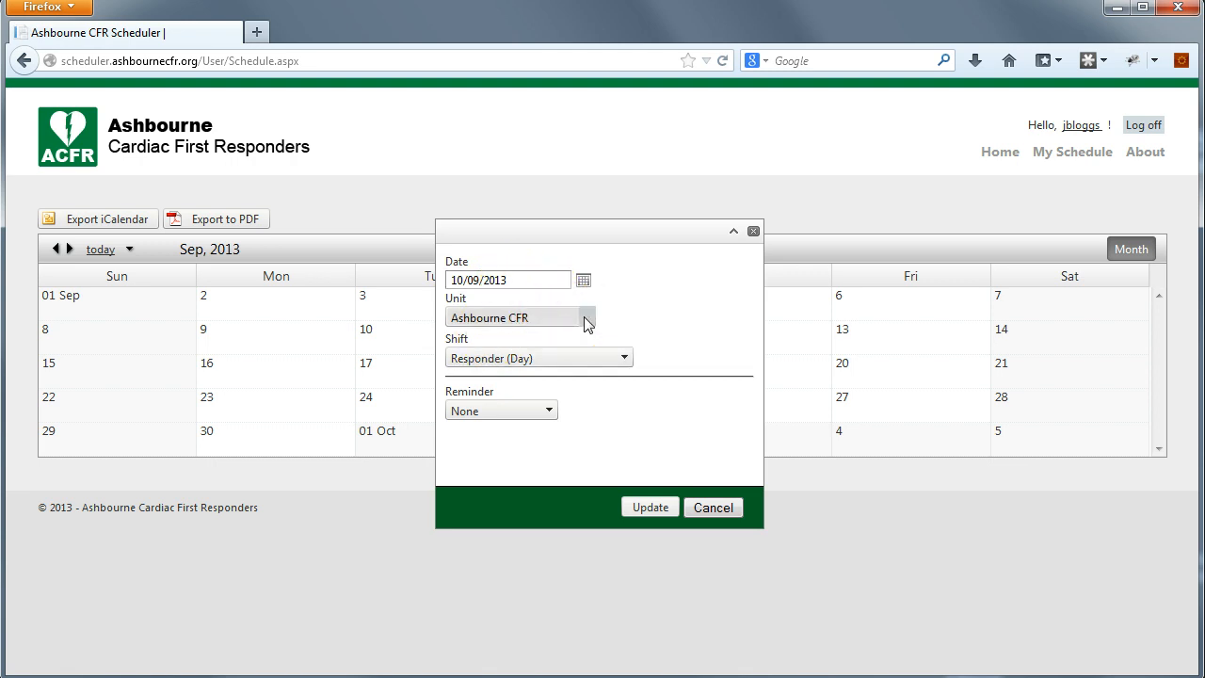
left_click(583, 316)
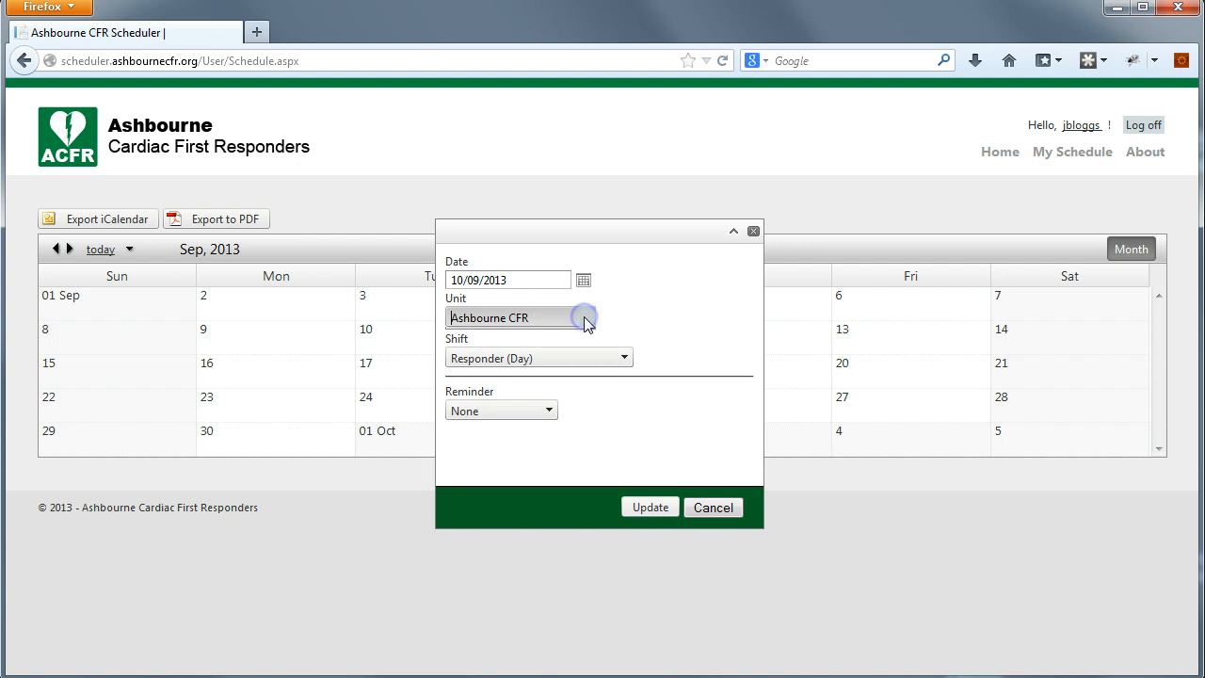
left_click(509, 321)
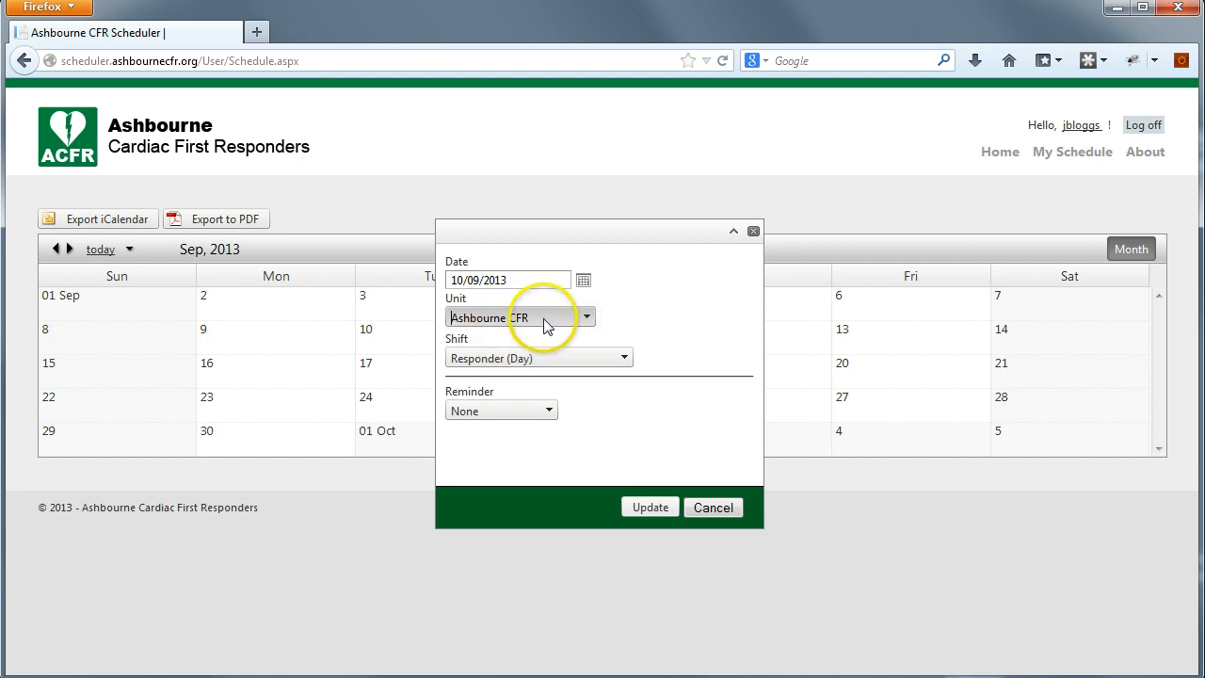
left_click(557, 339)
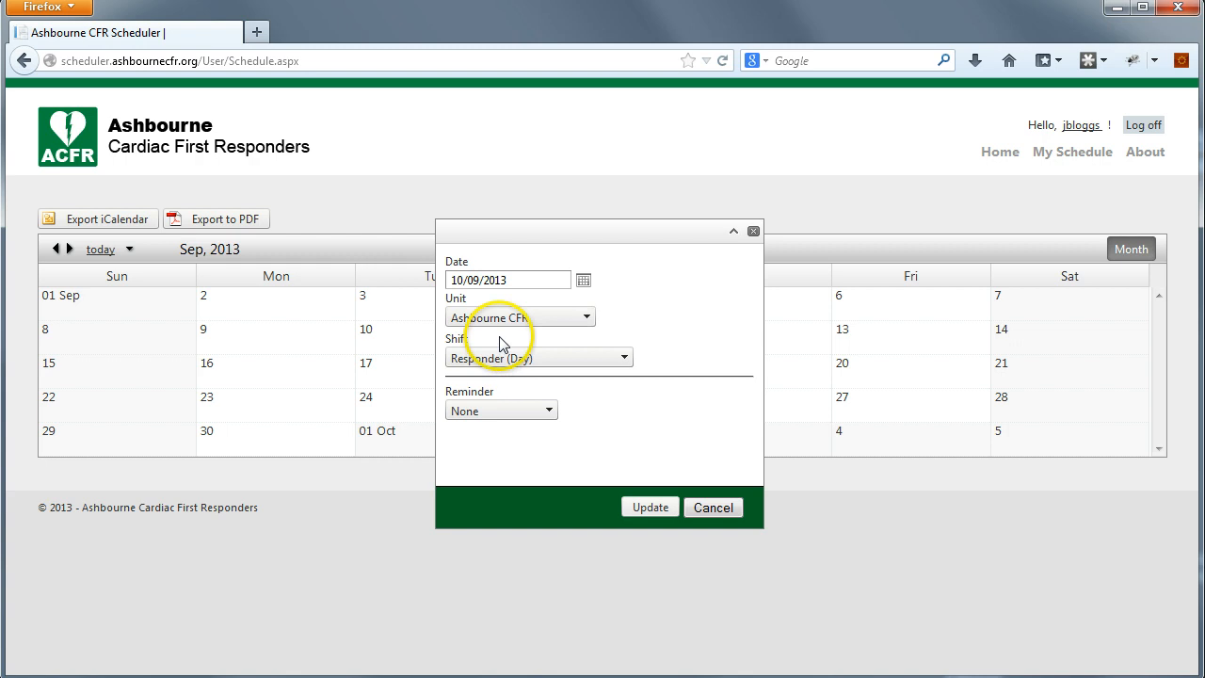
left_click(560, 363)
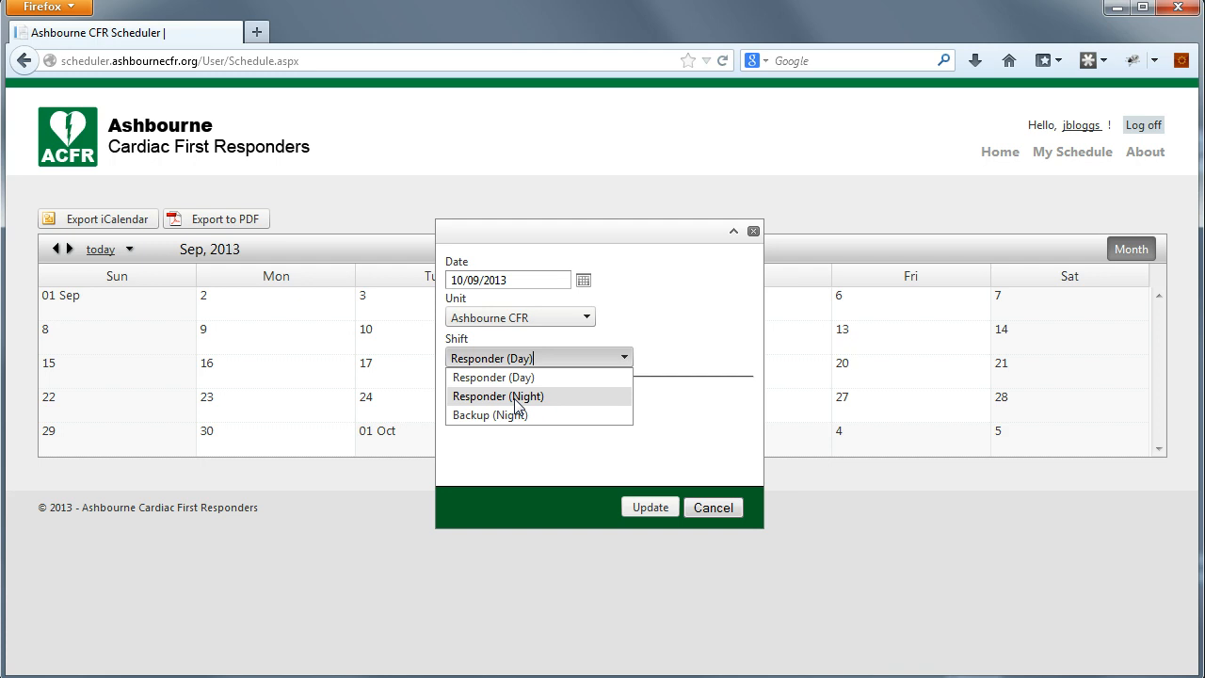
left_click(517, 397)
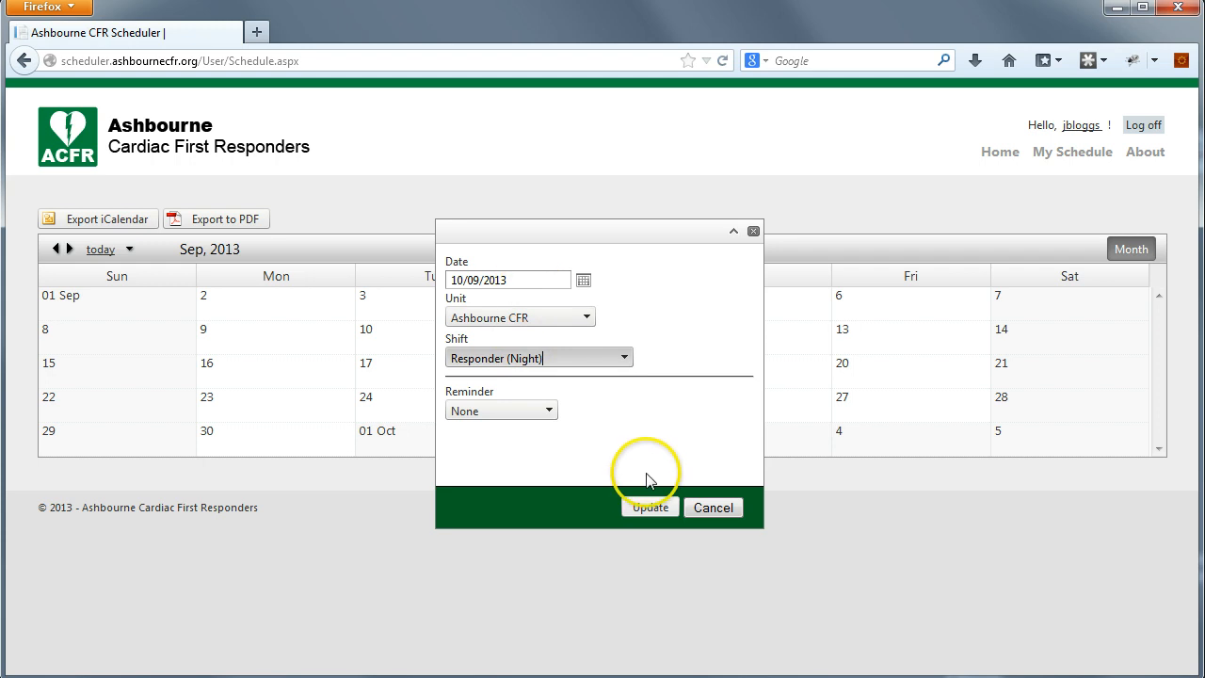
left_click(650, 506)
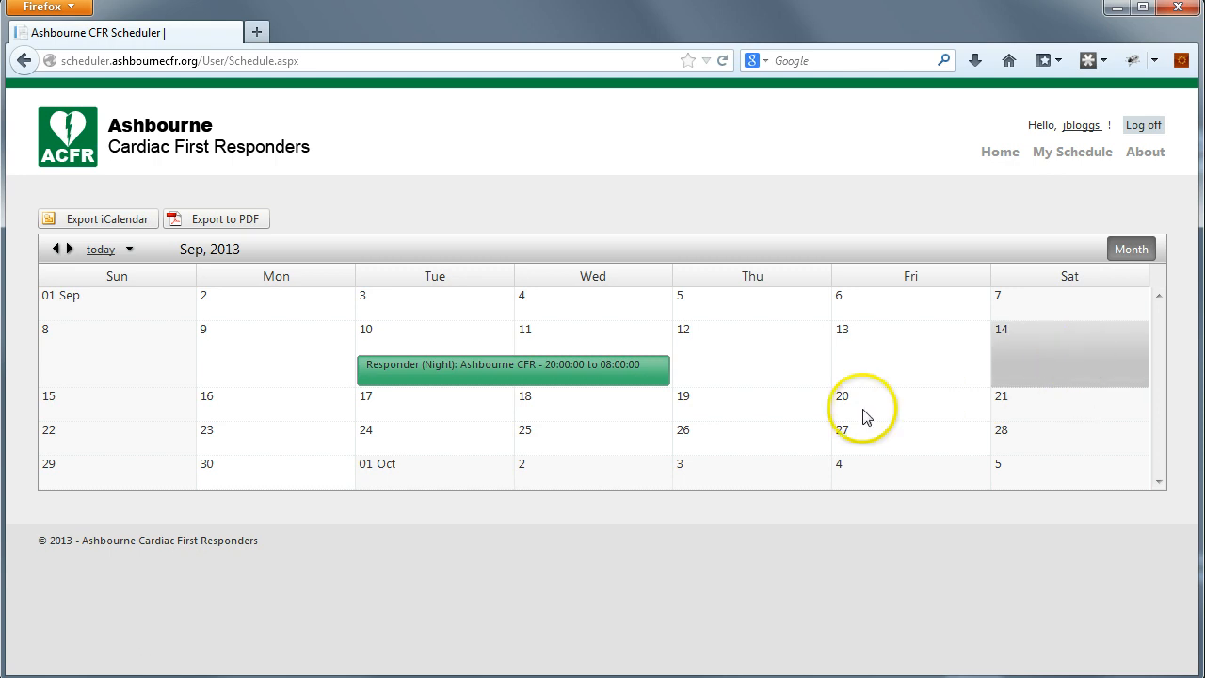
- Add a Responder (Day) shift, 08:00–20:00 at Ashbourne CFR, on Sunday 15 September
right_click(79, 411)
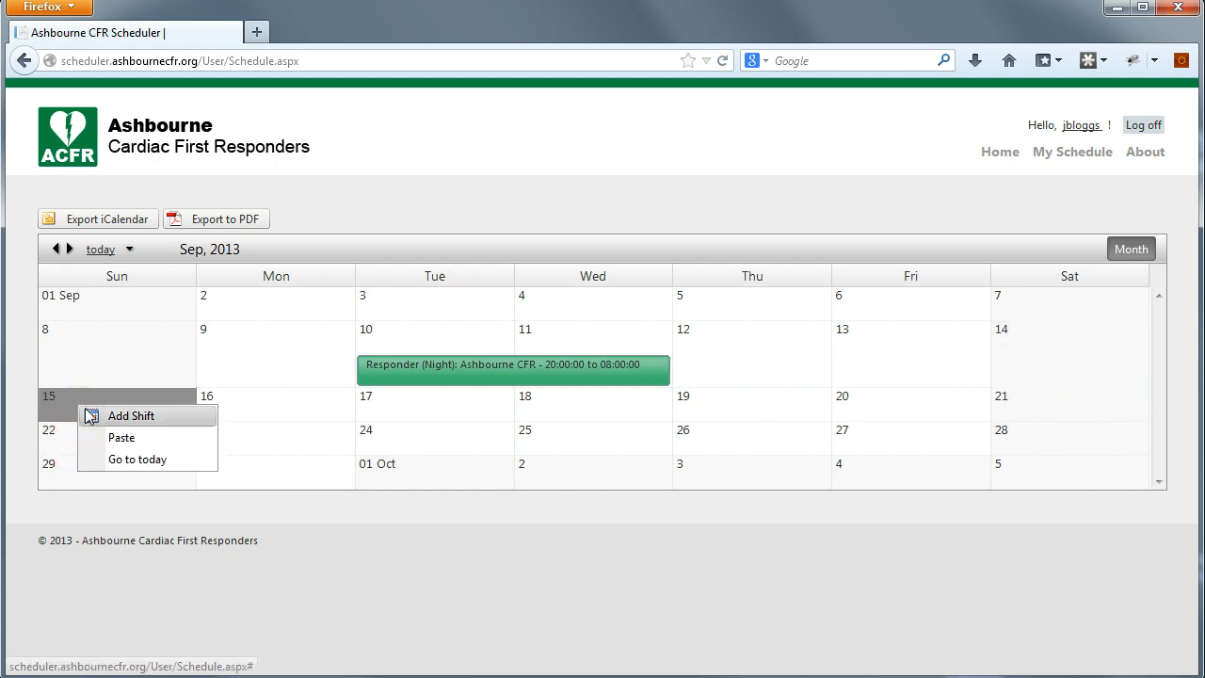
left_click(129, 420)
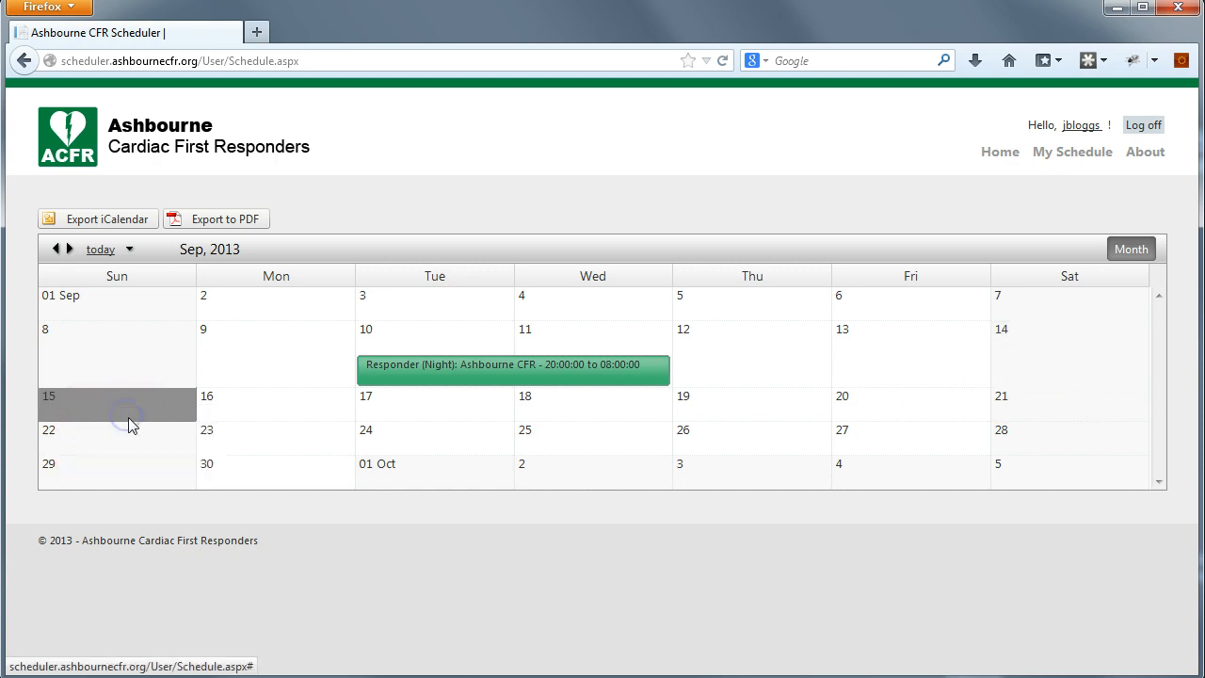
left_click(535, 362)
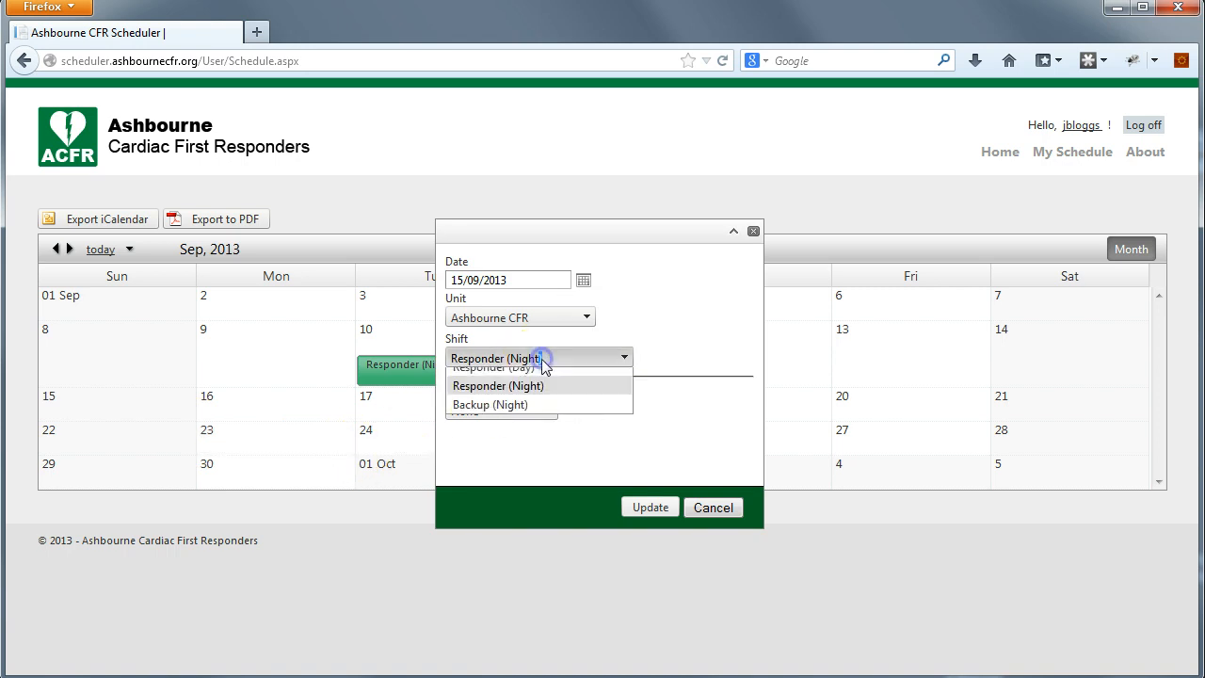
left_click(543, 374)
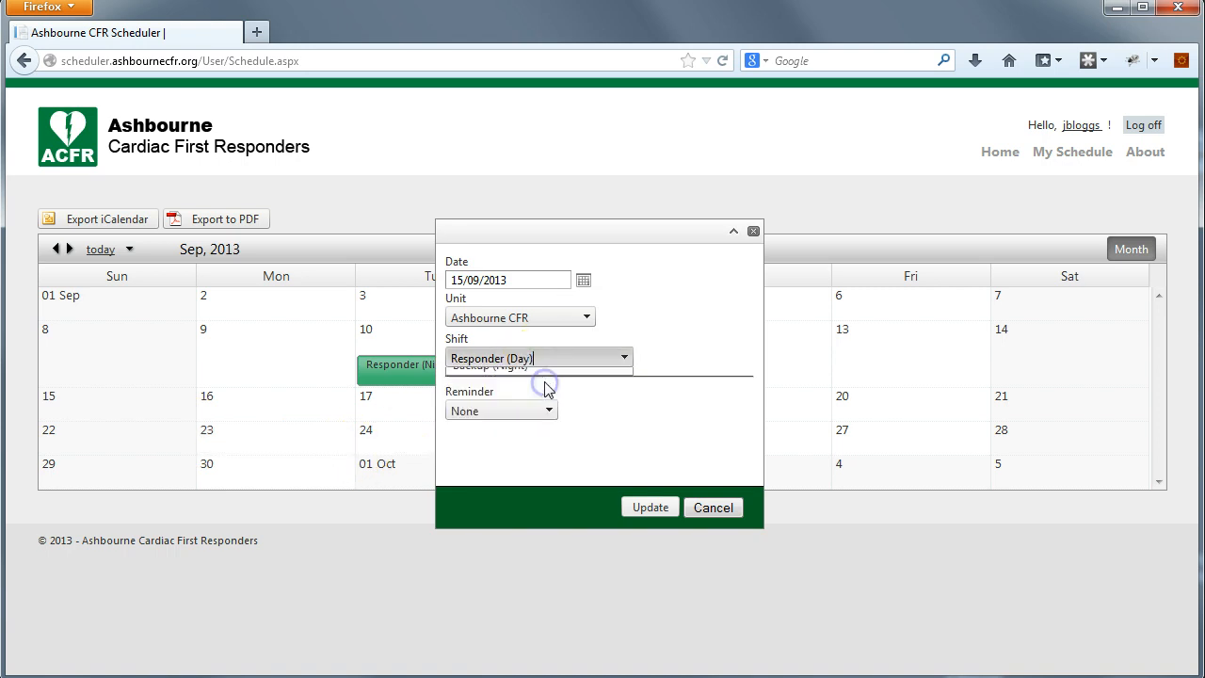
left_click(648, 508)
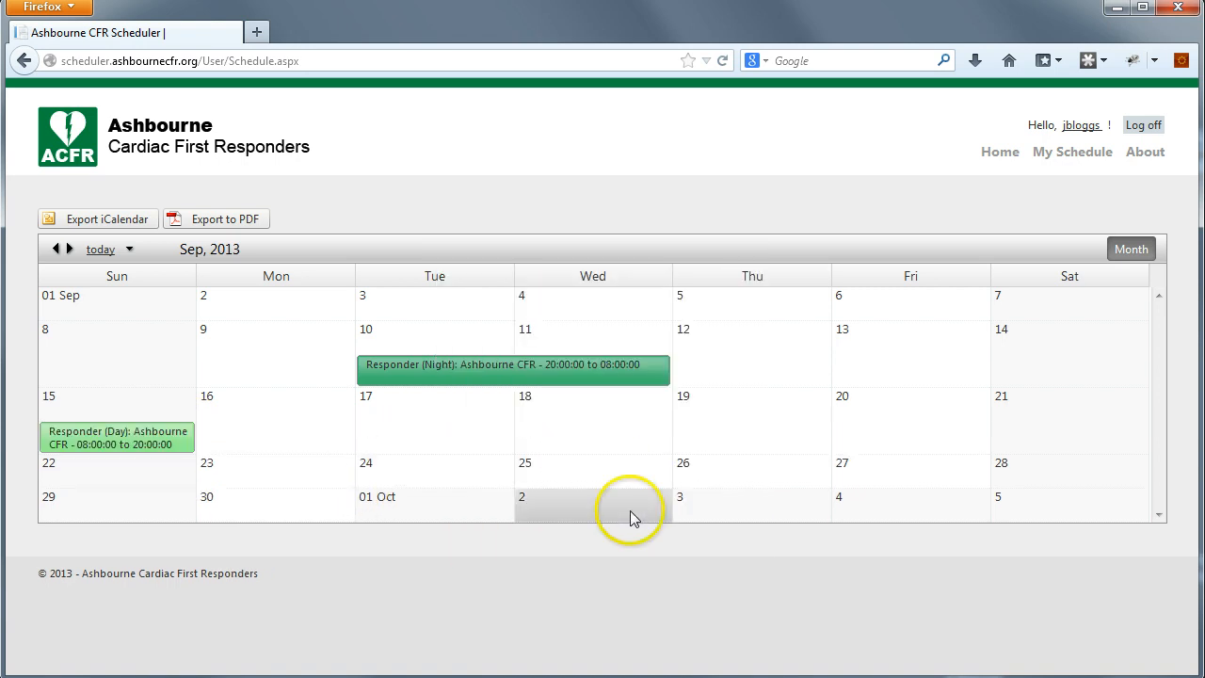
mouse_move(393, 386)
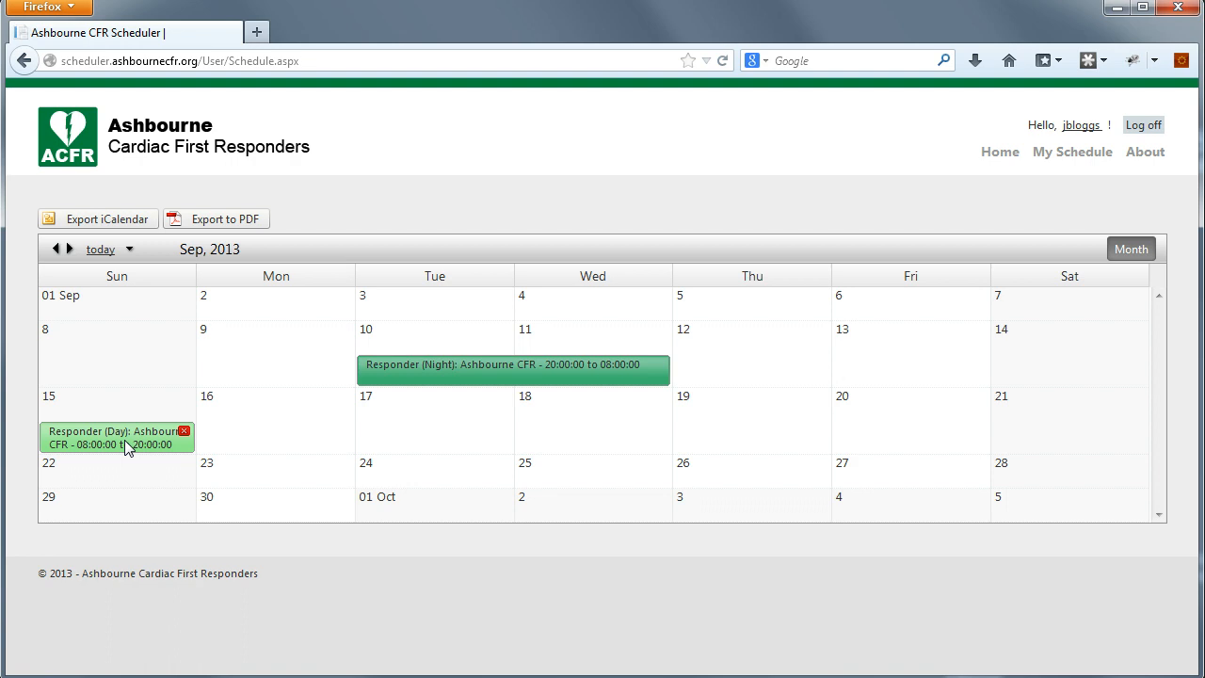
- Copy the Sunday 15 day shift onto Sunday 29 September
right_click(124, 439)
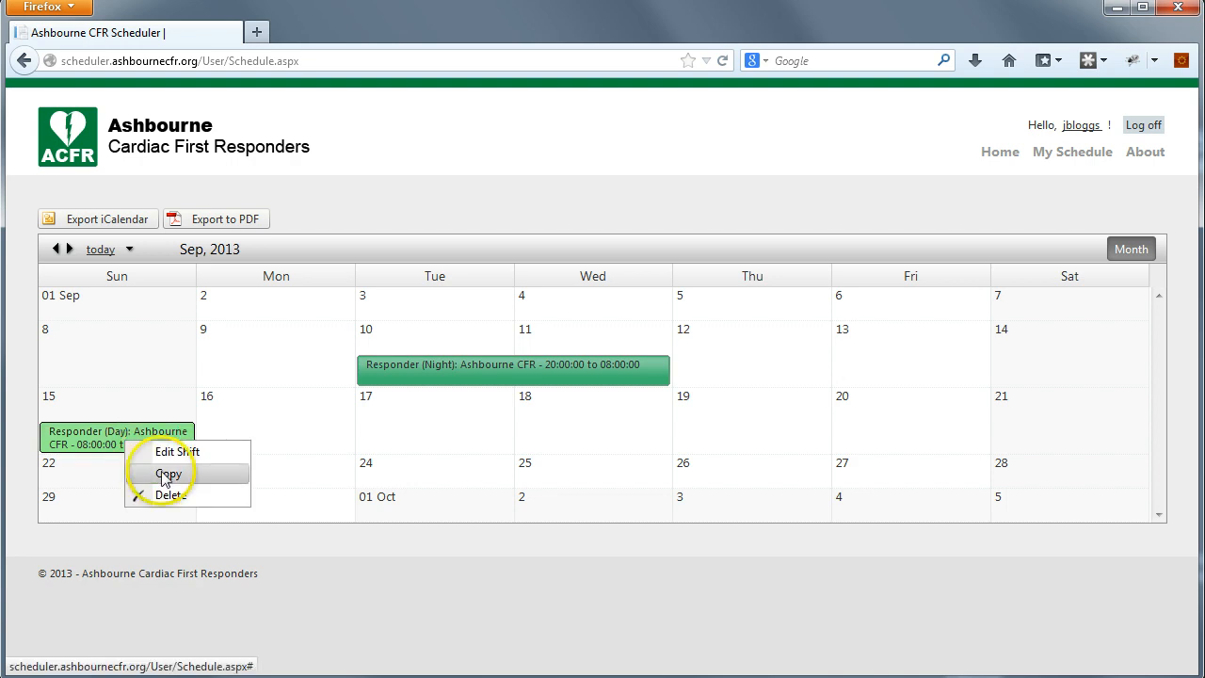
left_click(162, 473)
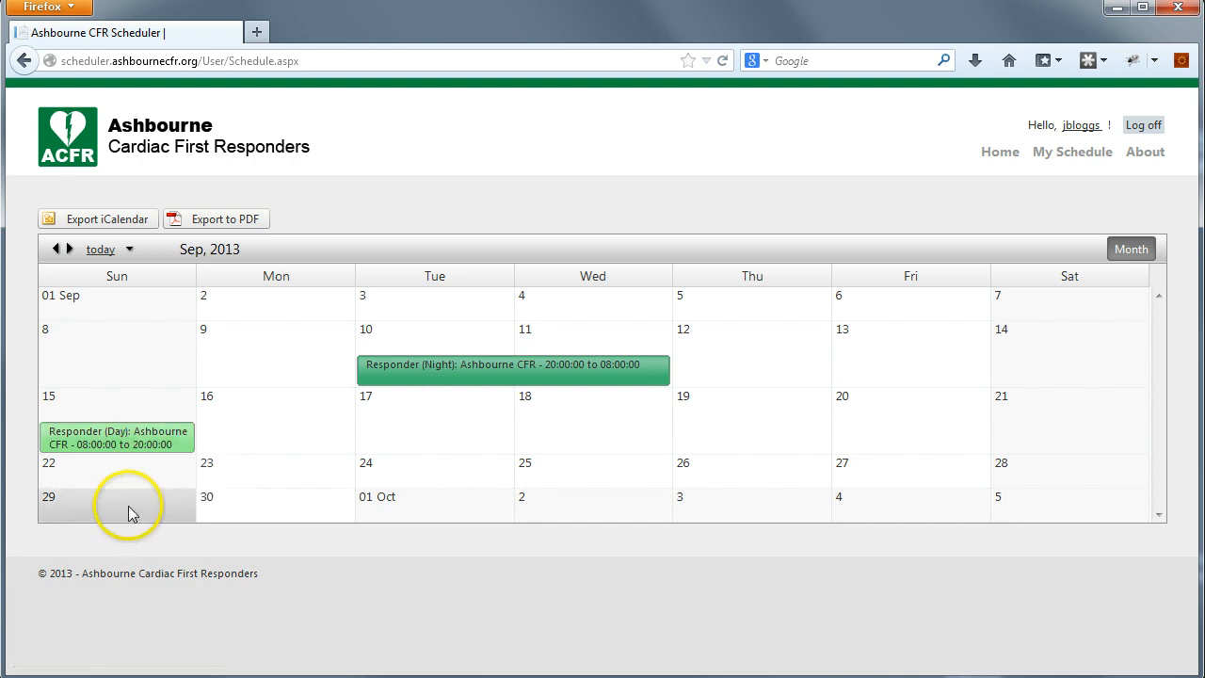
right_click(132, 508)
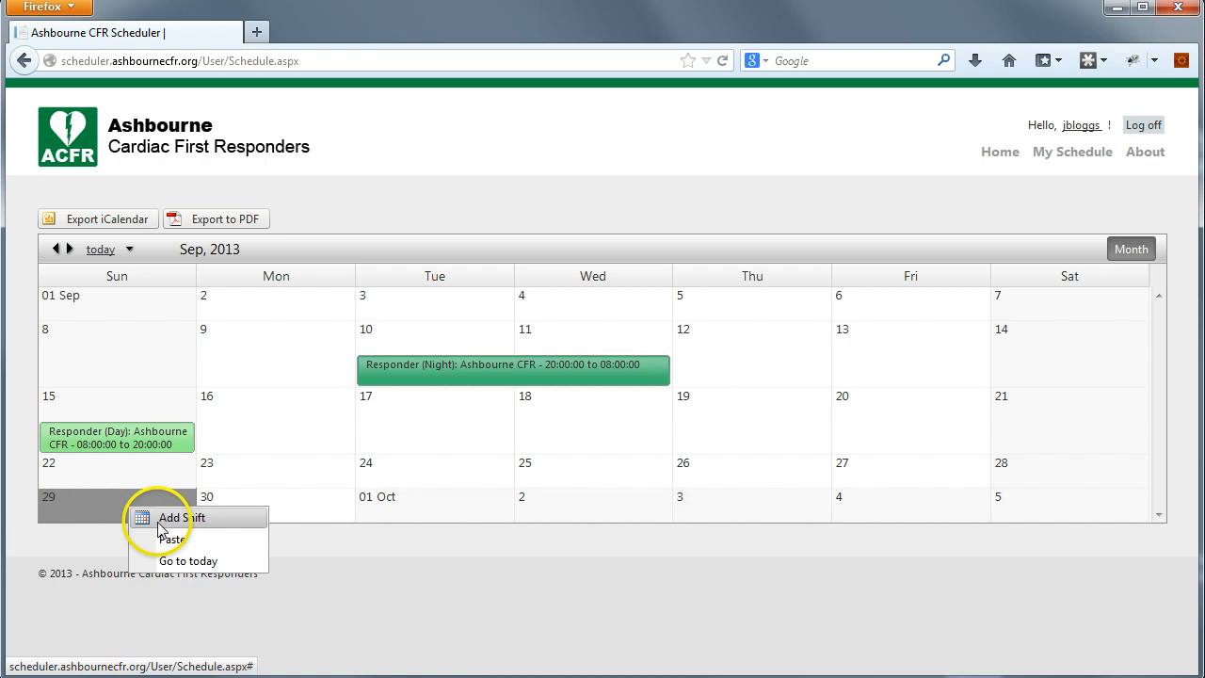
left_click(179, 549)
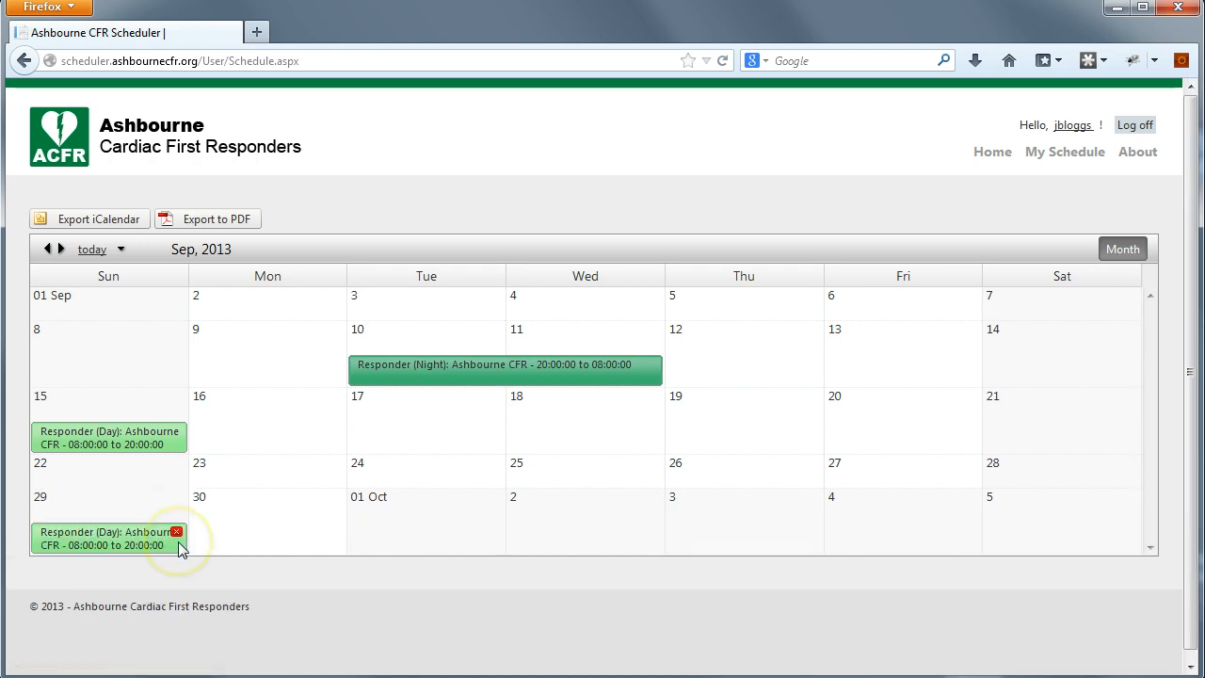
- Copy the Responder (Night) shift and paste it onto Tuesdays 17, 24, 10 and 3
right_click(499, 366)
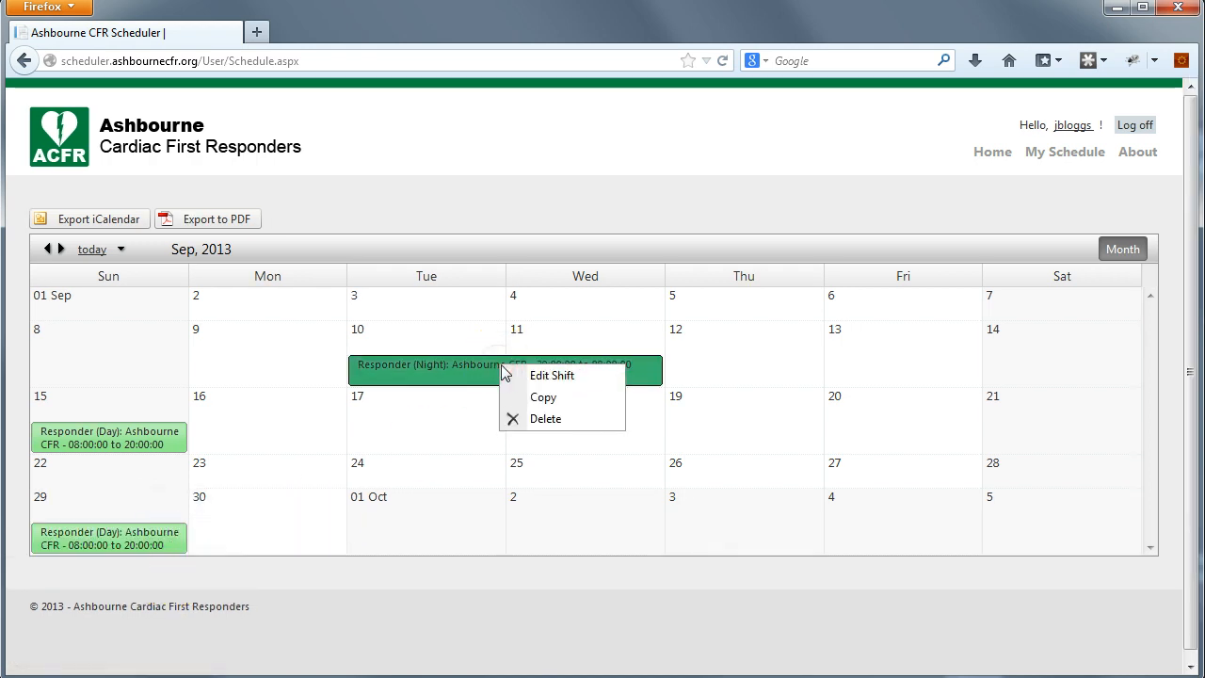
left_click(519, 398)
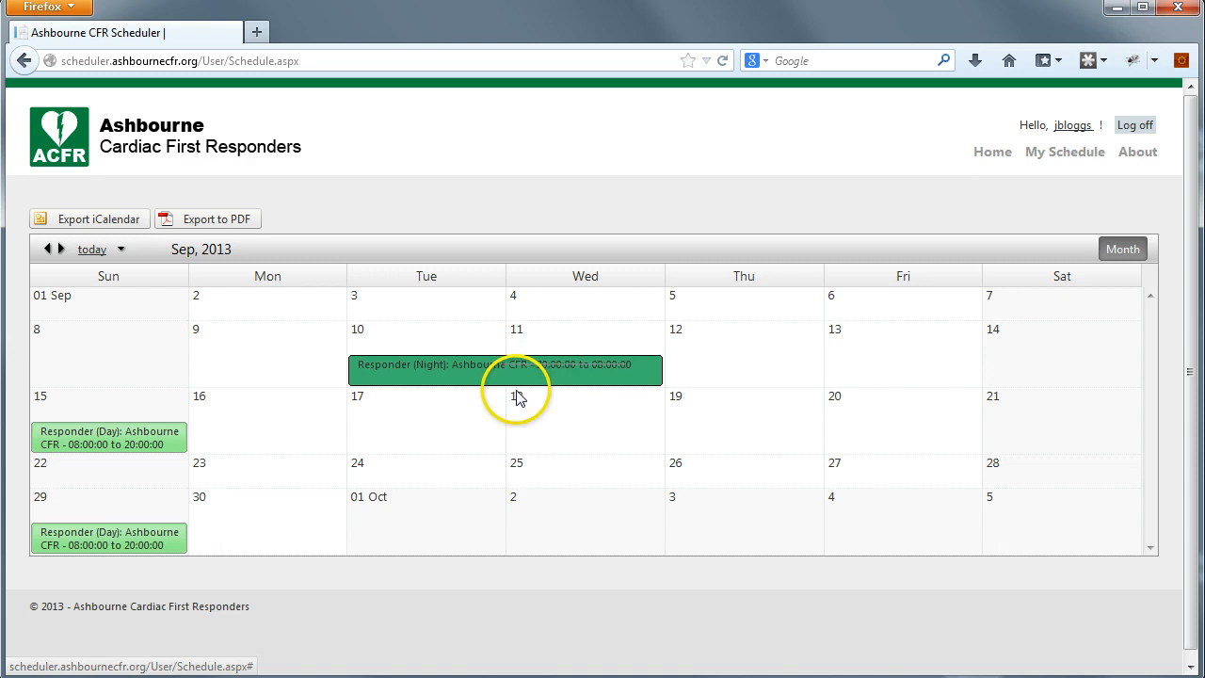
right_click(437, 426)
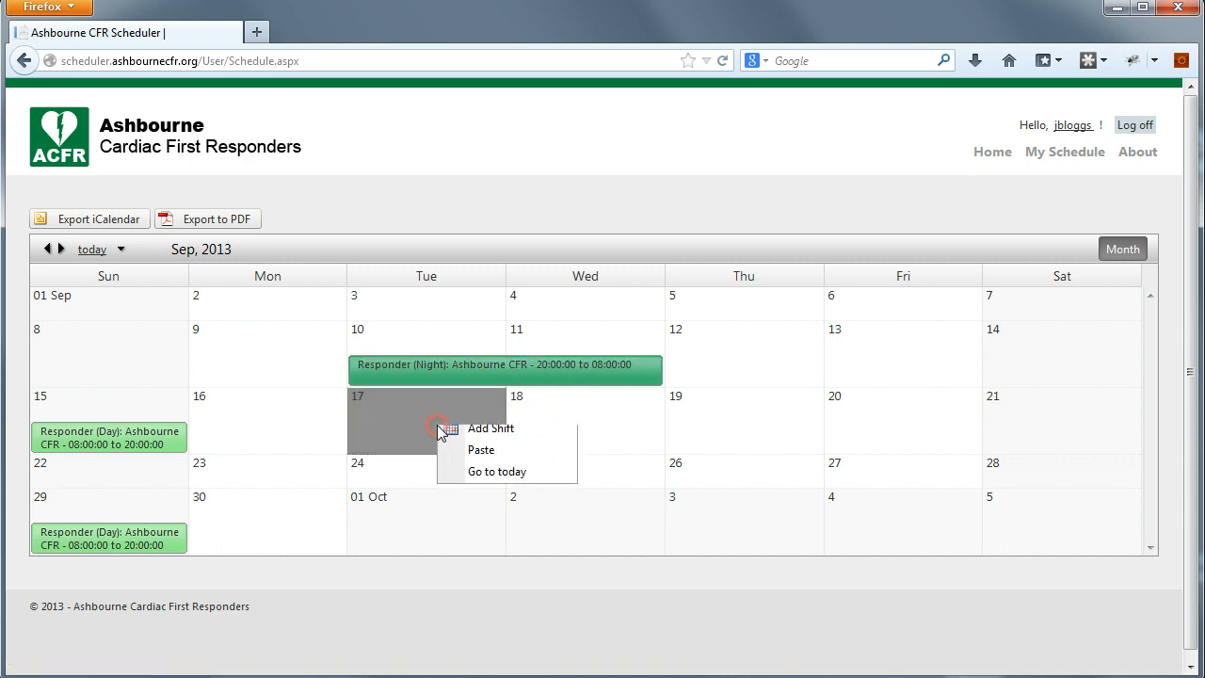
left_click(473, 459)
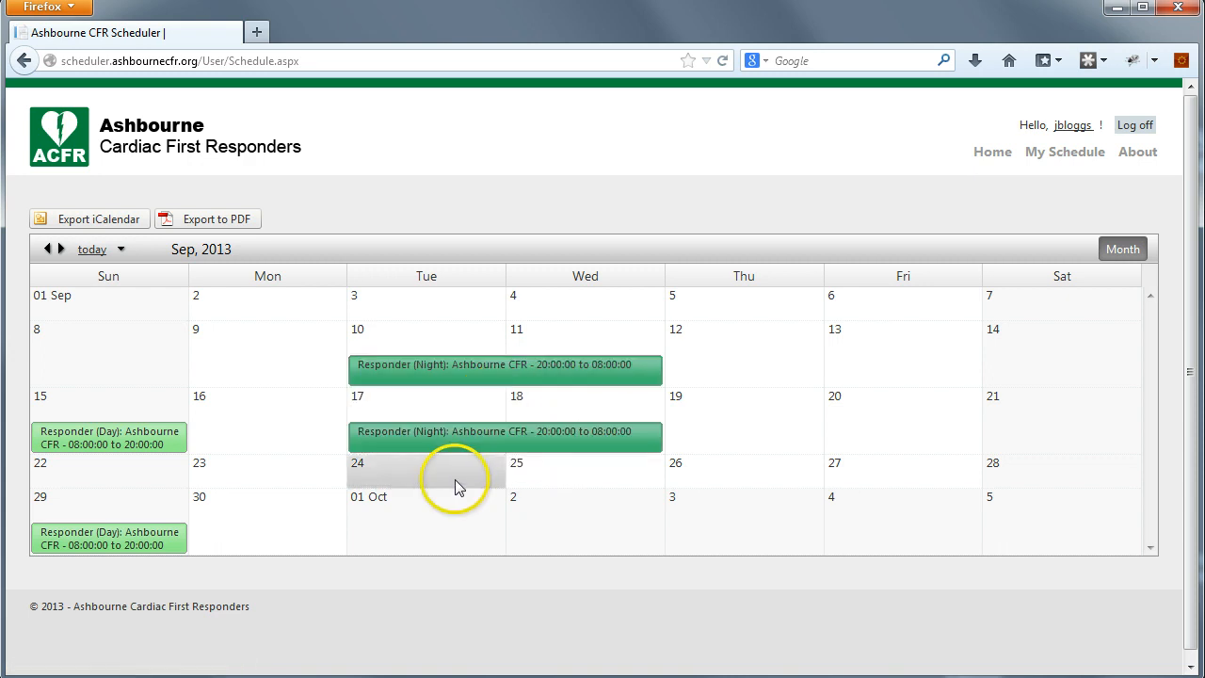
right_click(455, 480)
left_click(482, 513)
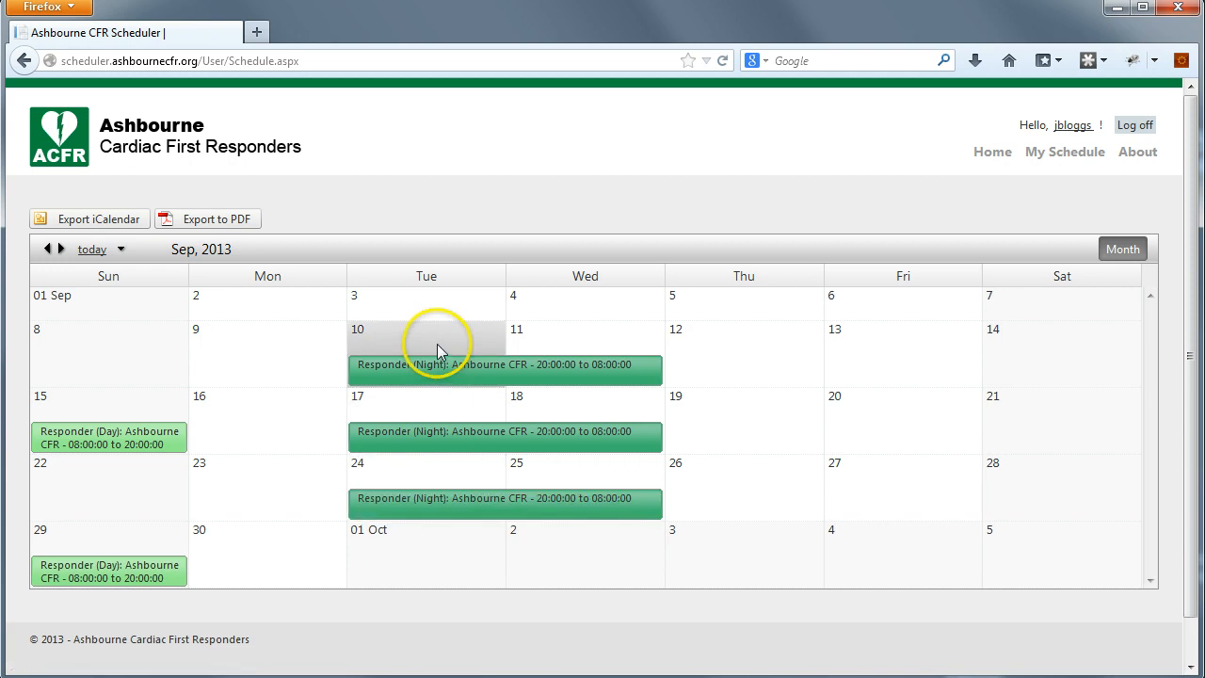
right_click(439, 342)
left_click(476, 374)
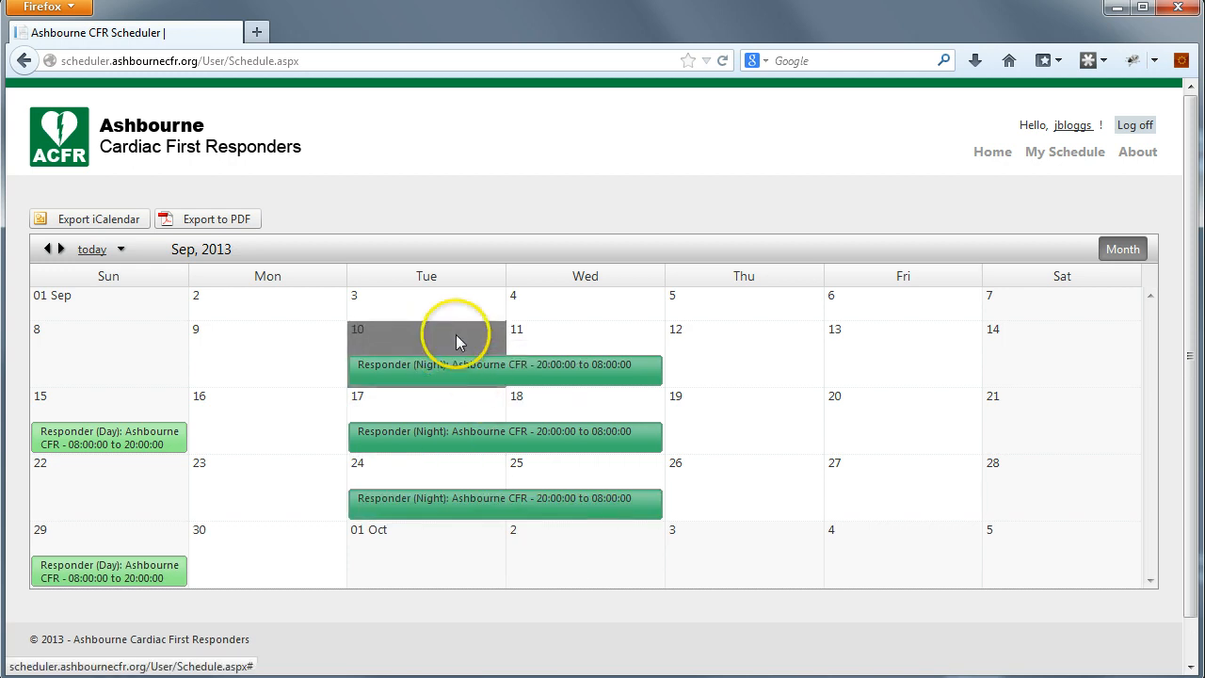
right_click(450, 302)
left_click(484, 331)
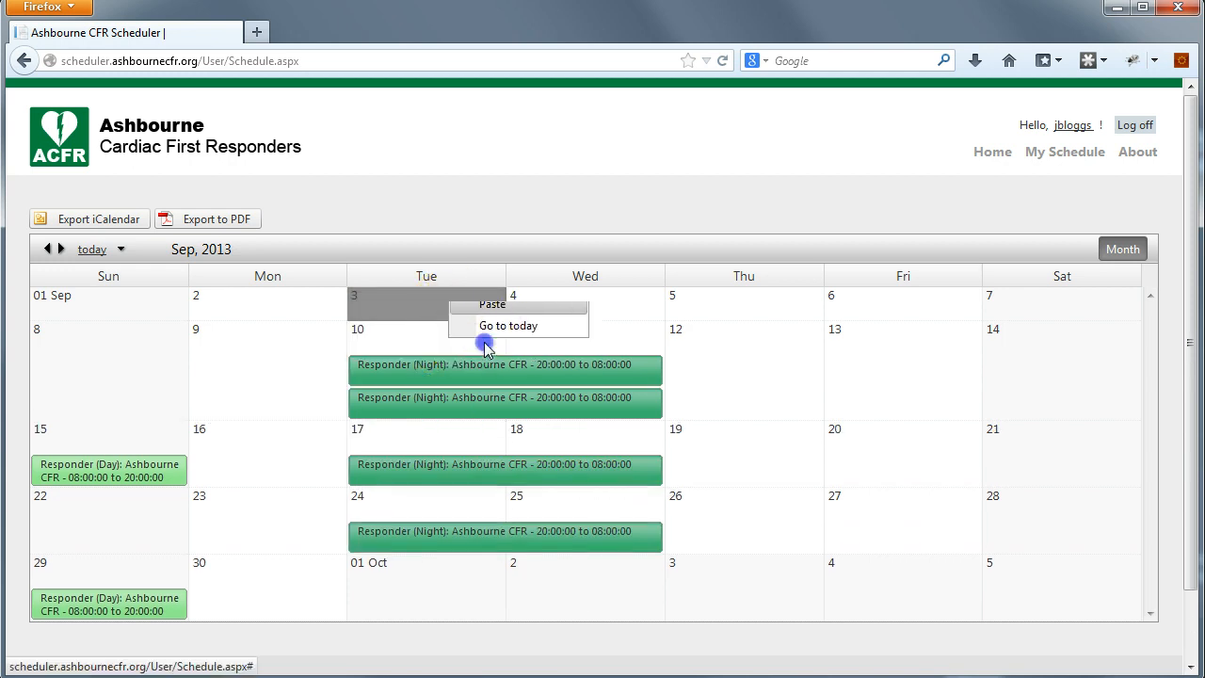
mouse_move(596, 393)
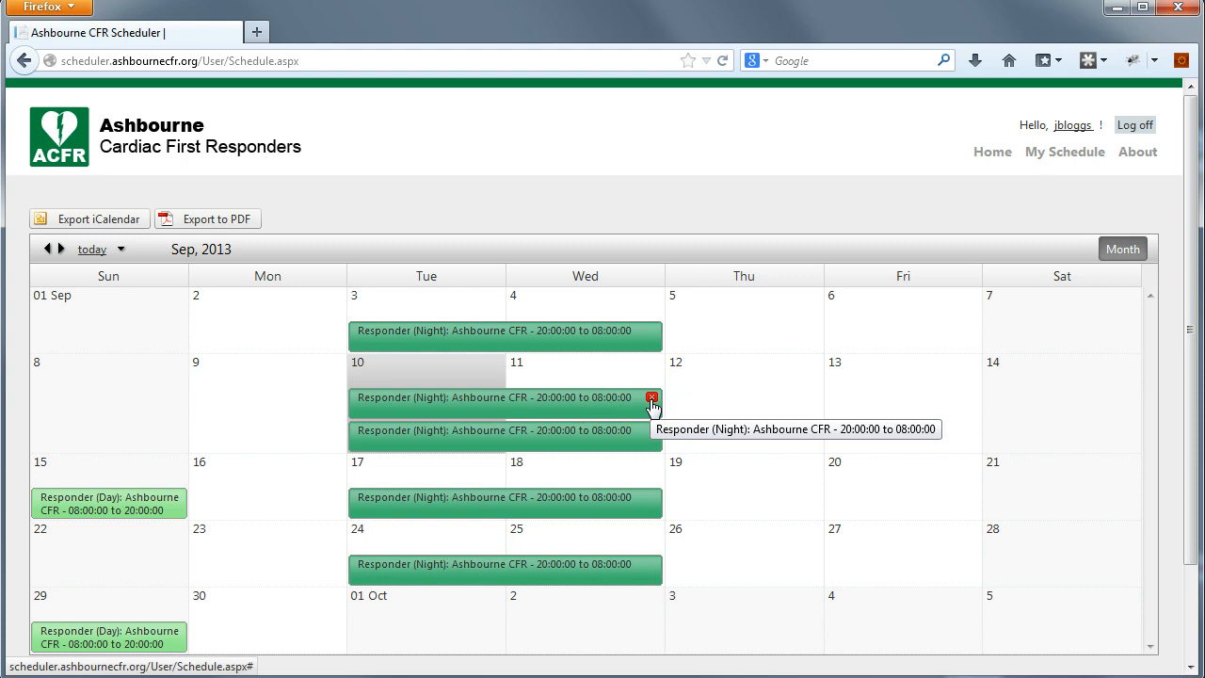
- Delete the duplicate Responder (Night) shift on Tuesday 10 and confirm
left_click(652, 398)
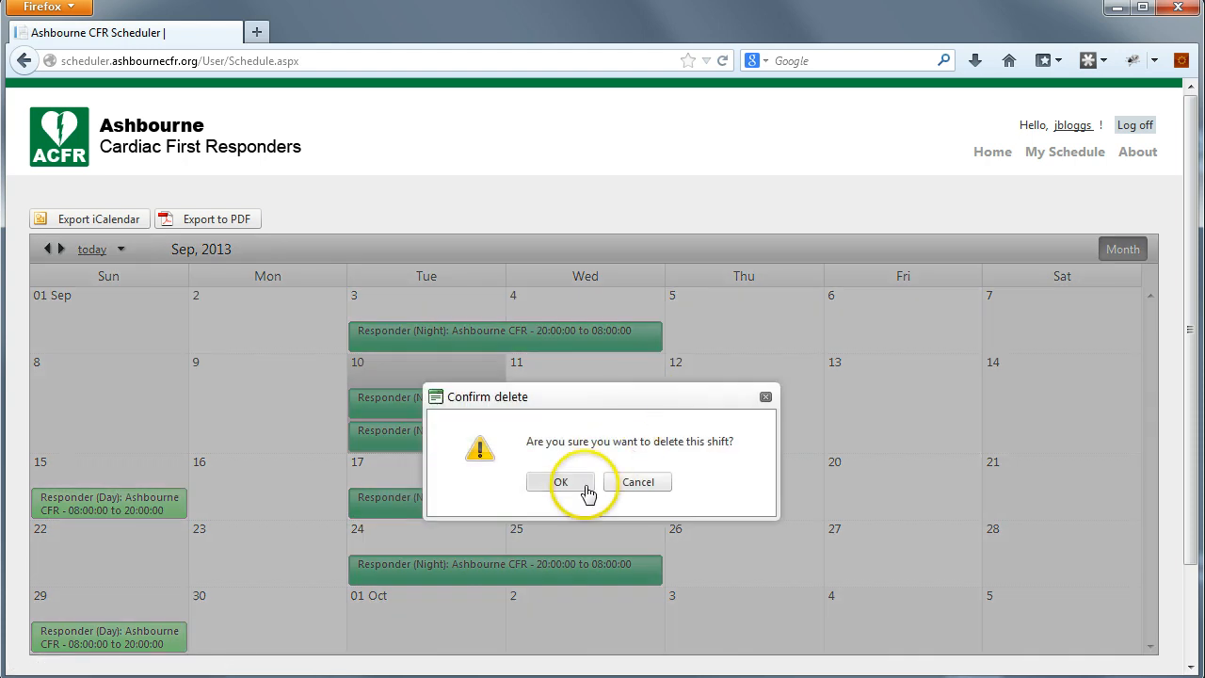
left_click(585, 488)
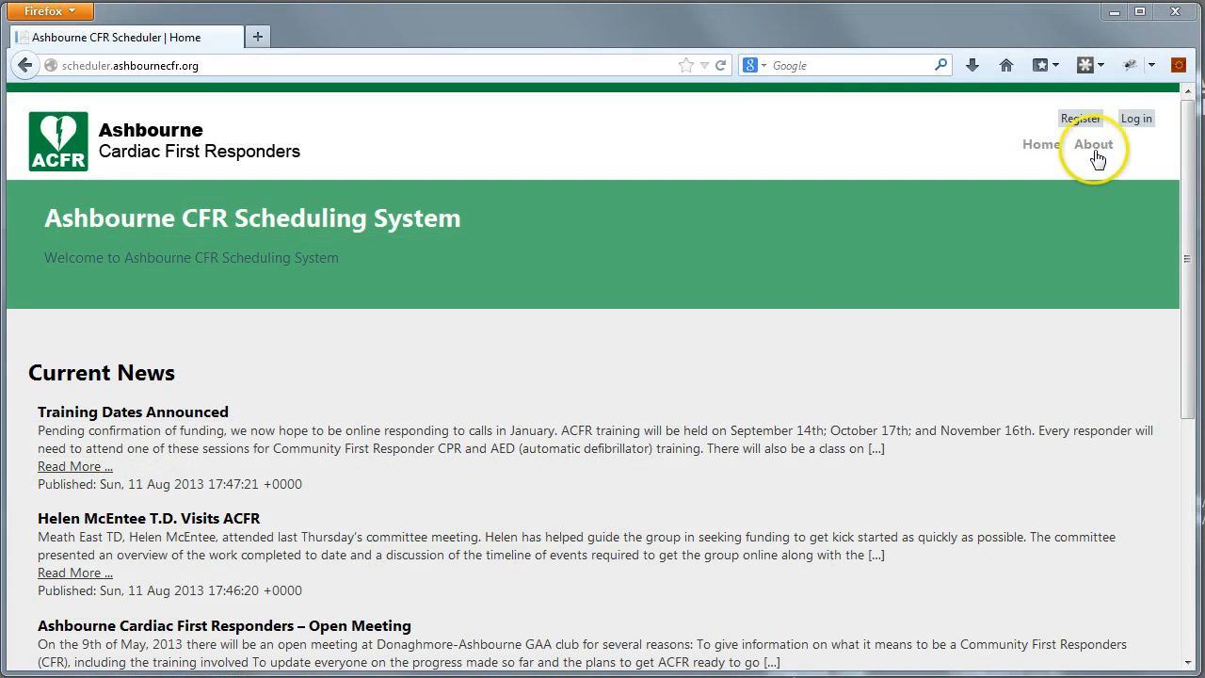
- Log back in with the account's user name and password and open My Schedule
left_click(1136, 120)
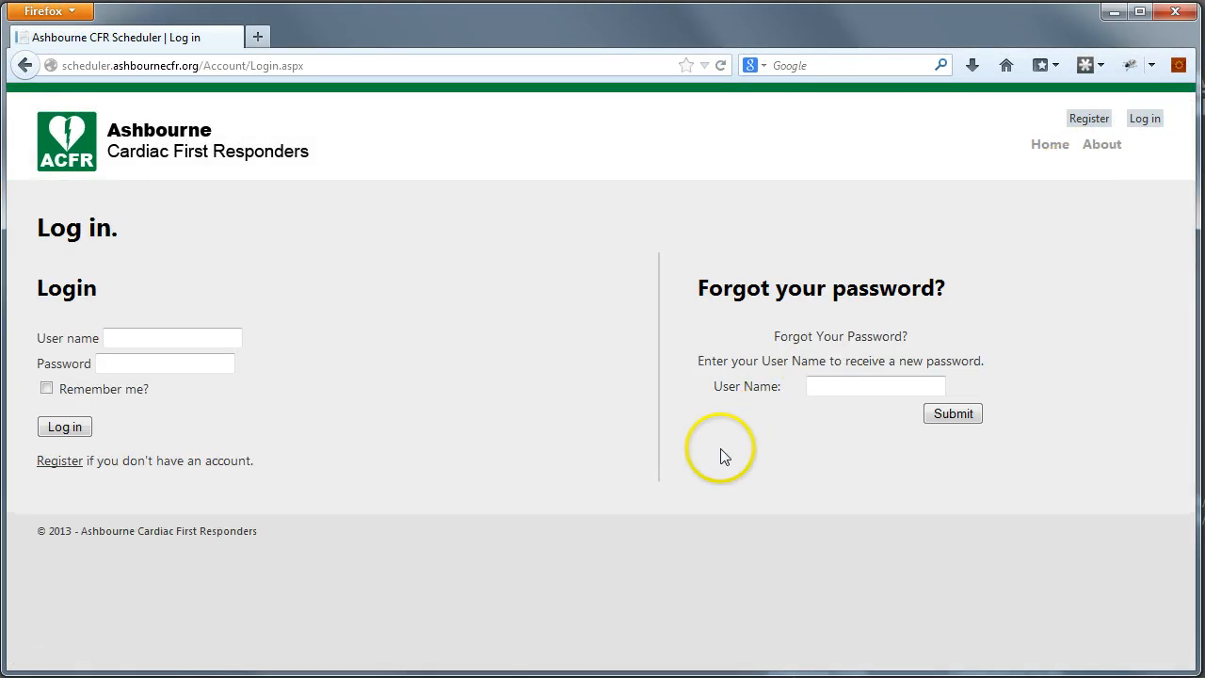
left_click(194, 339)
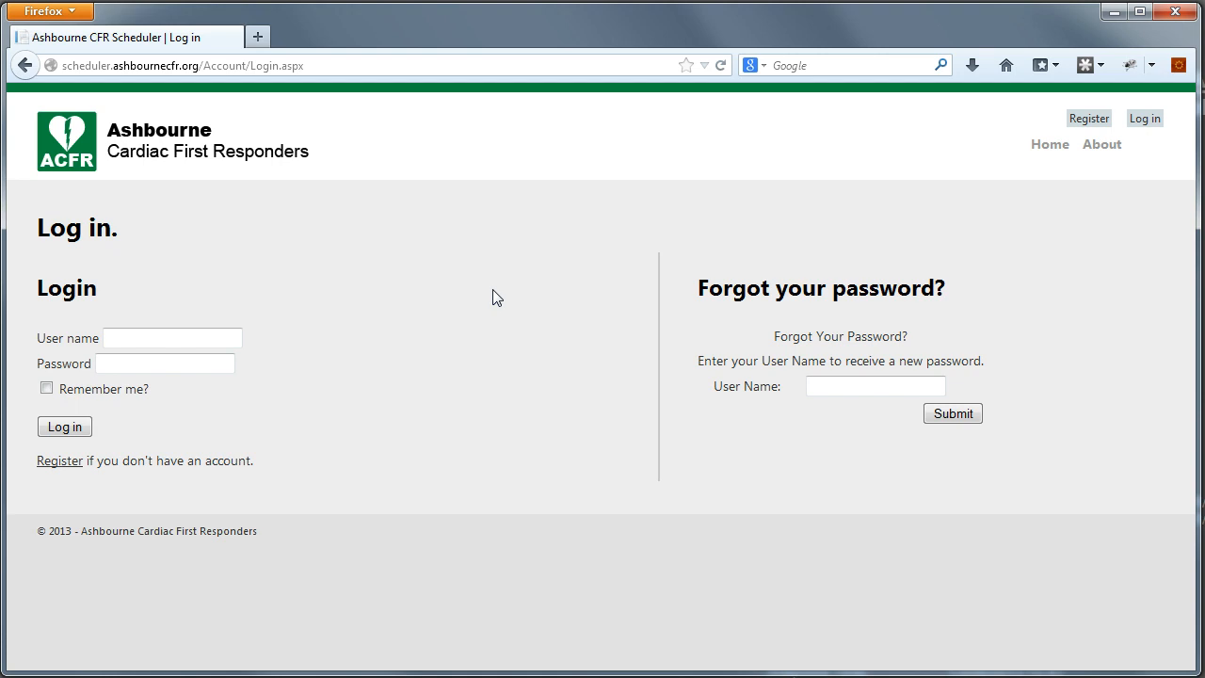
type("jbloggs")
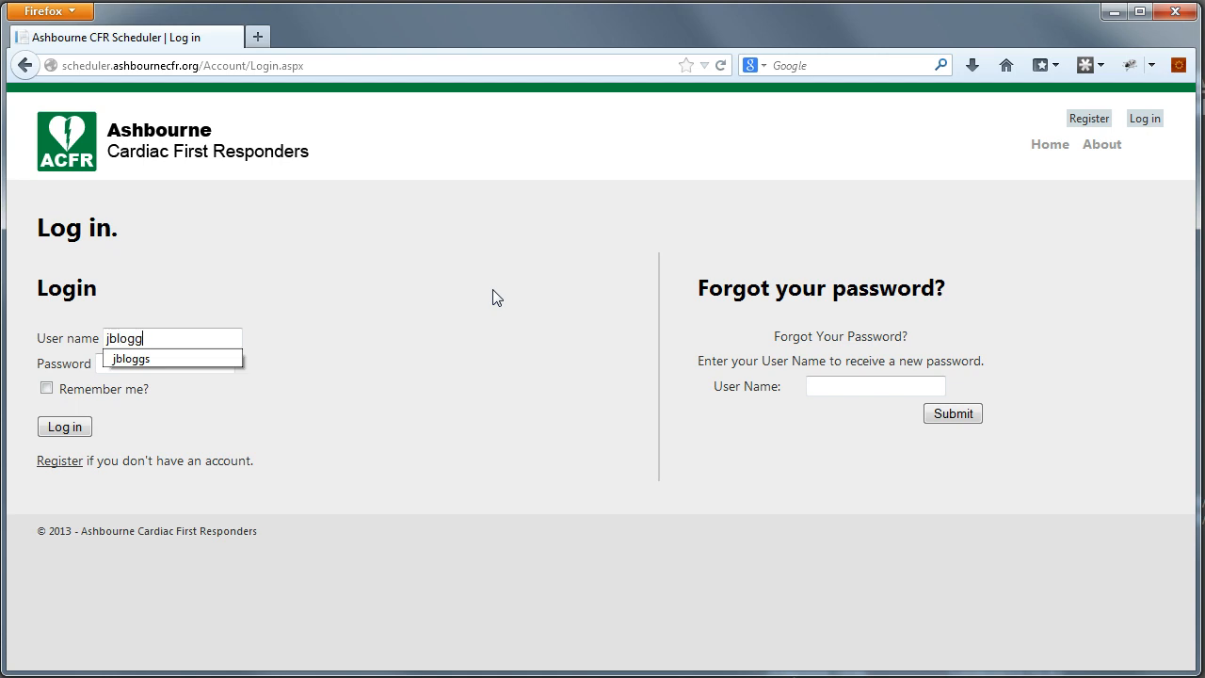
key("Tab")
type("********")
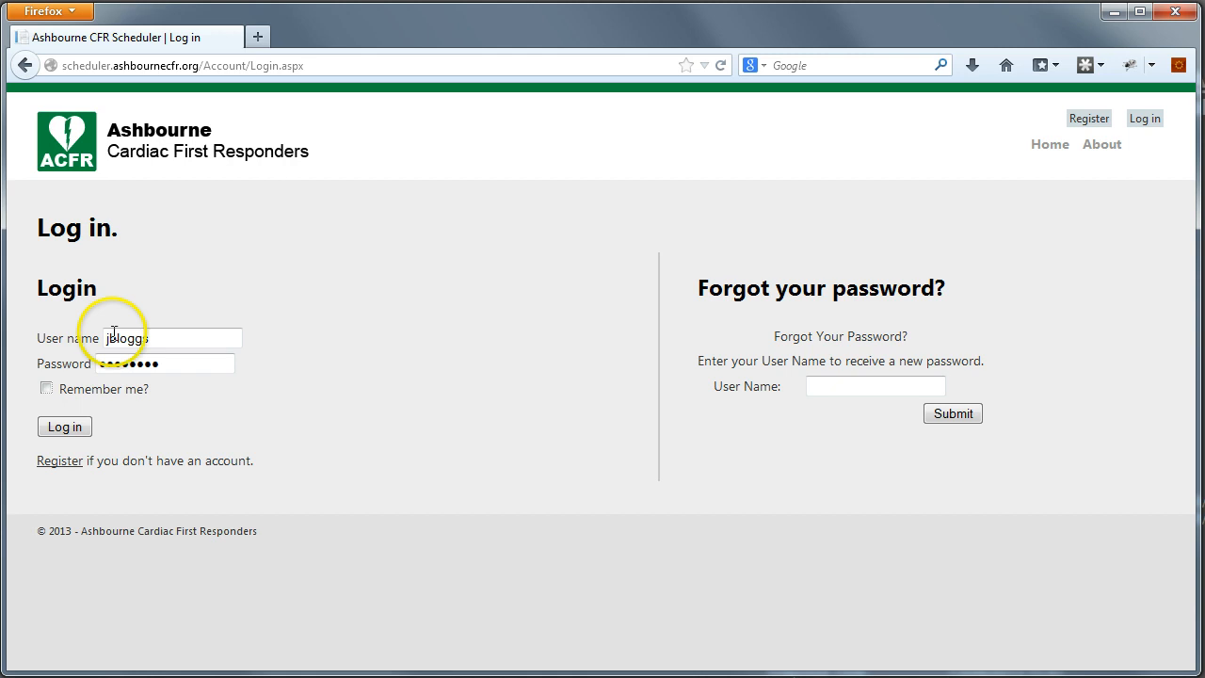
left_click(82, 426)
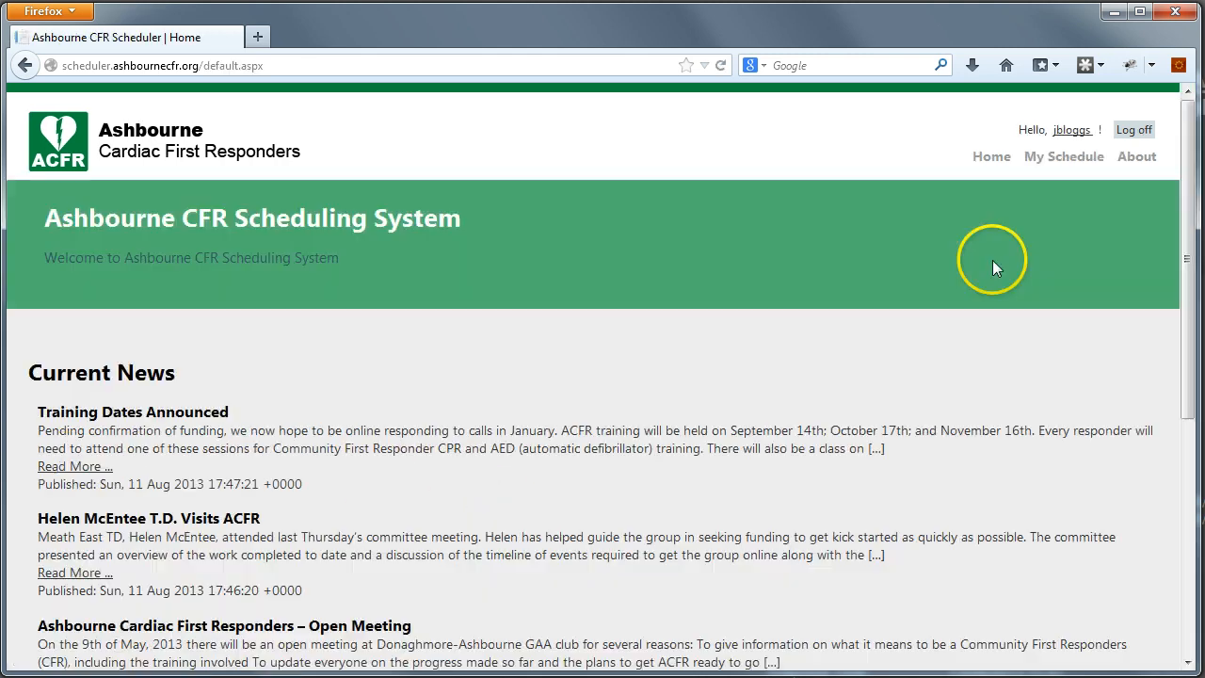
left_click(1064, 160)
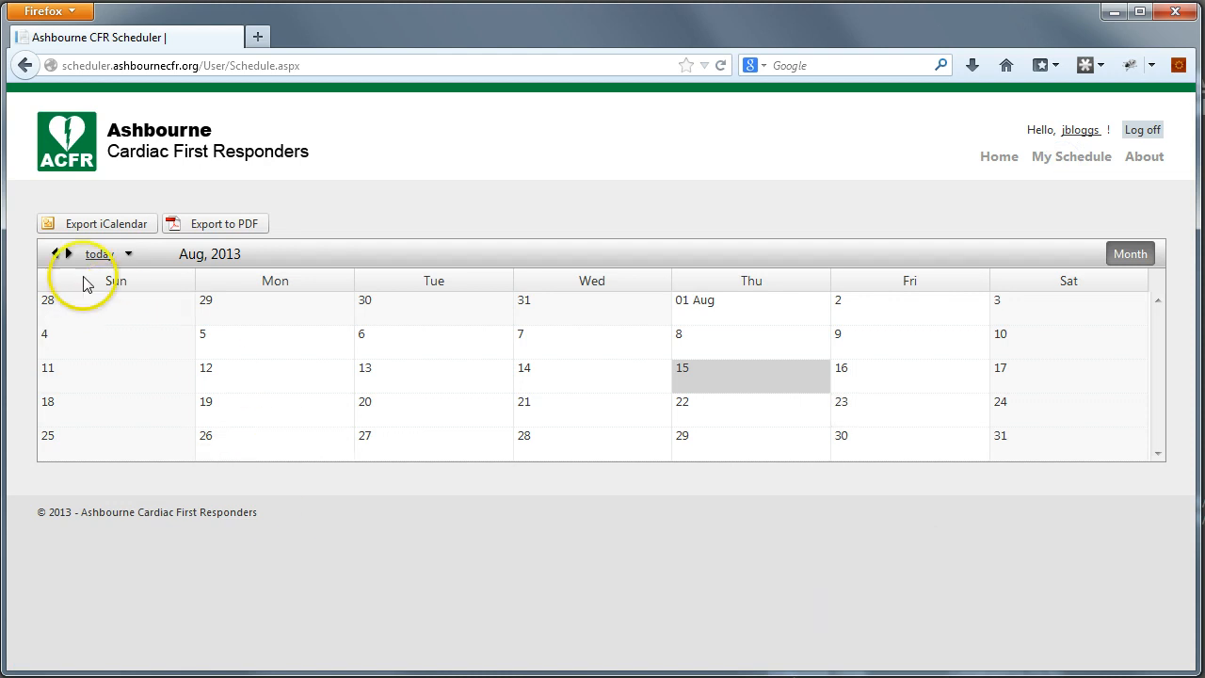
- Advance to September 2013 and inspect the options for the Sep 17 and Sep 10 shifts
left_click(68, 254)
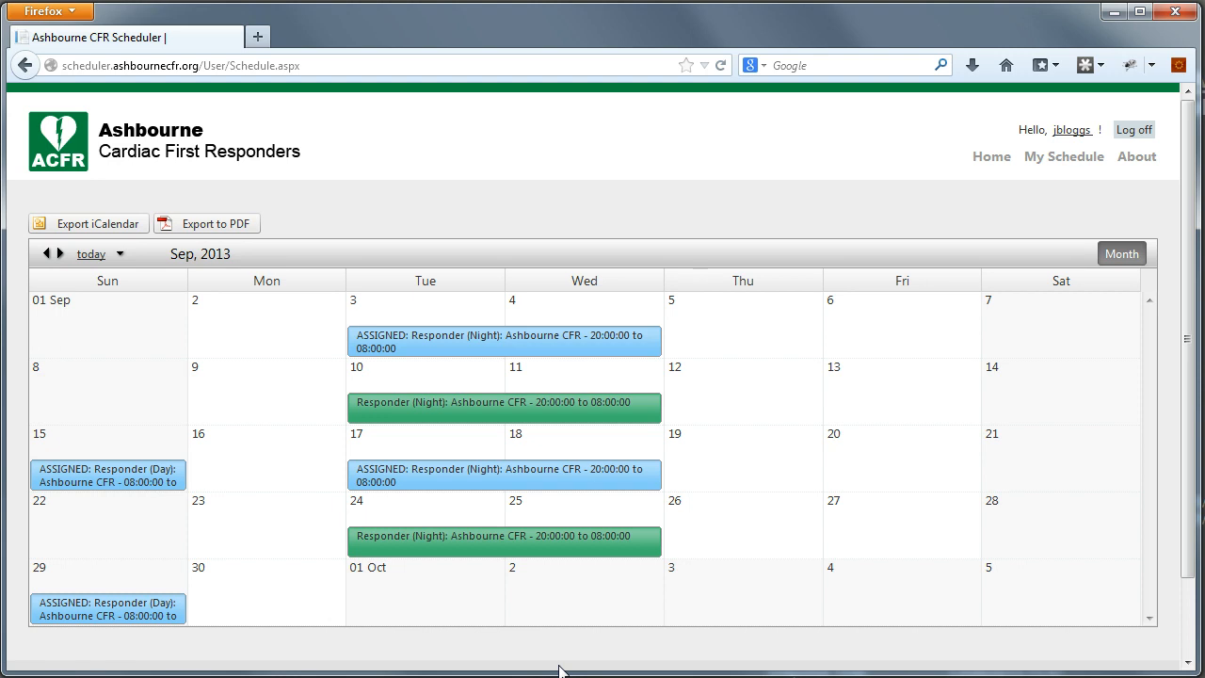
right_click(465, 485)
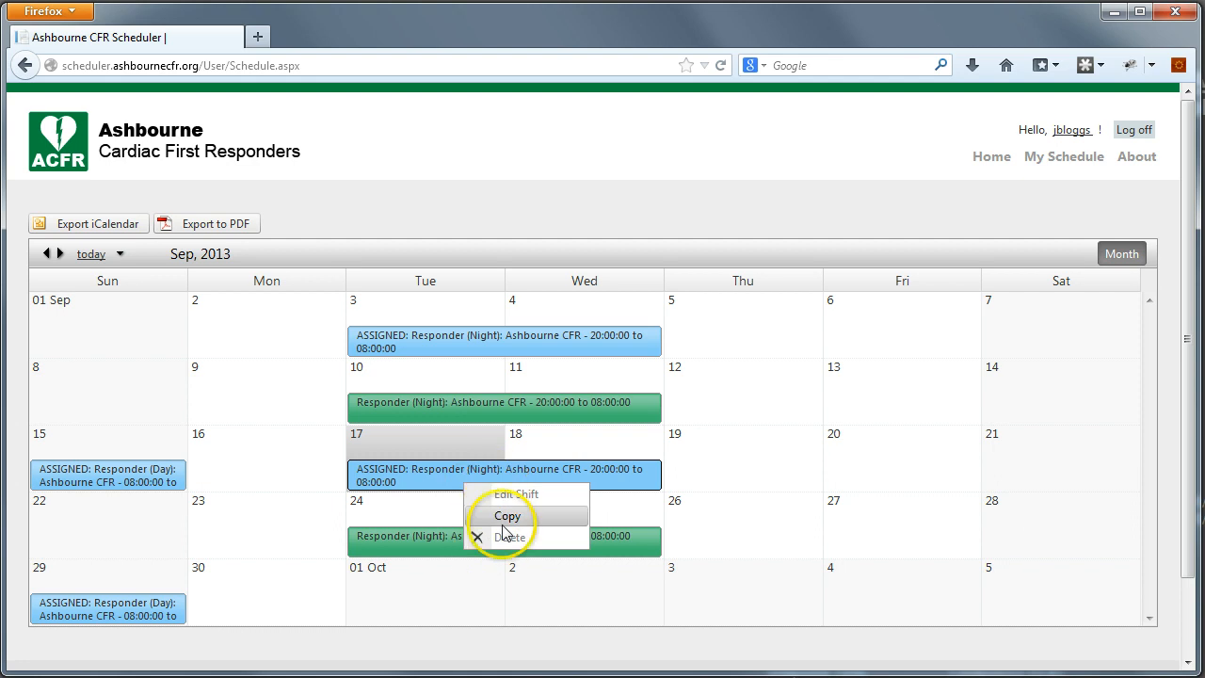
right_click(500, 412)
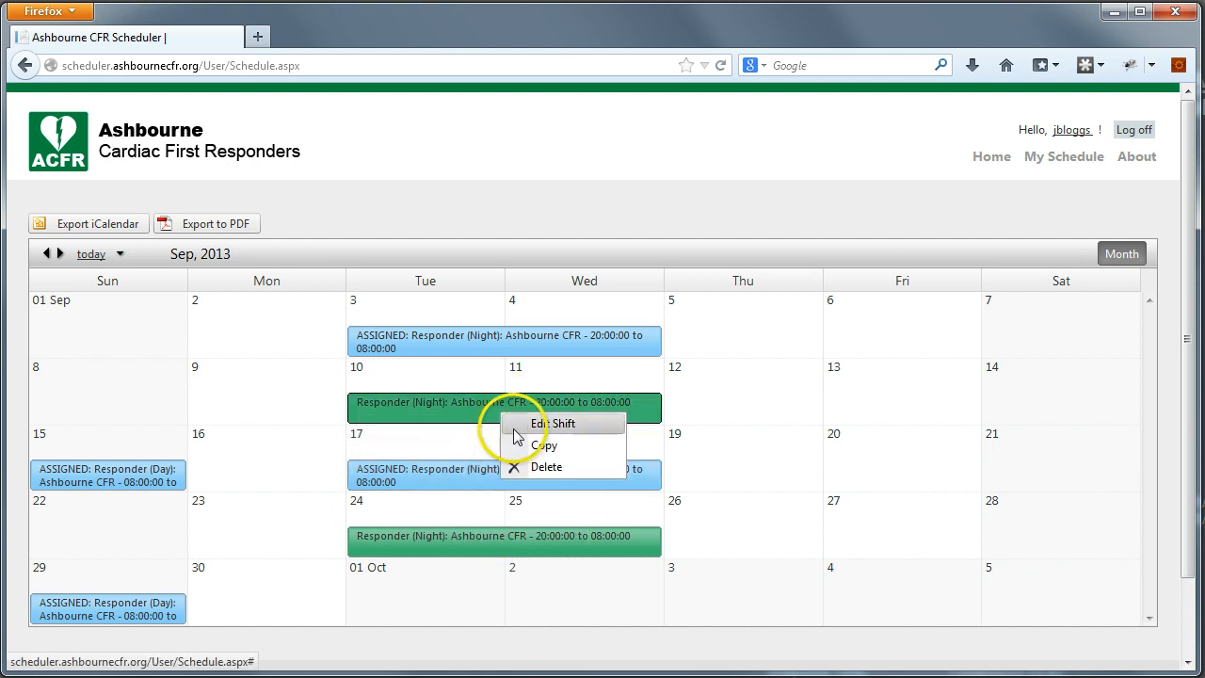
left_click(433, 471)
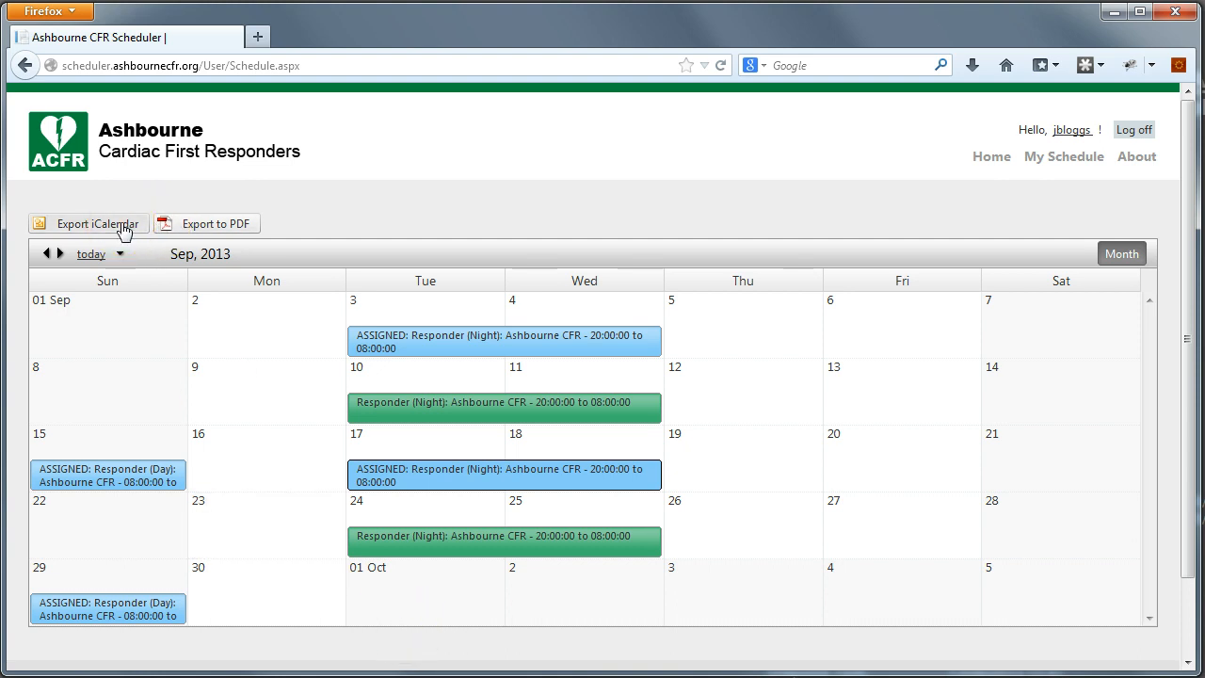
left_click(124, 227)
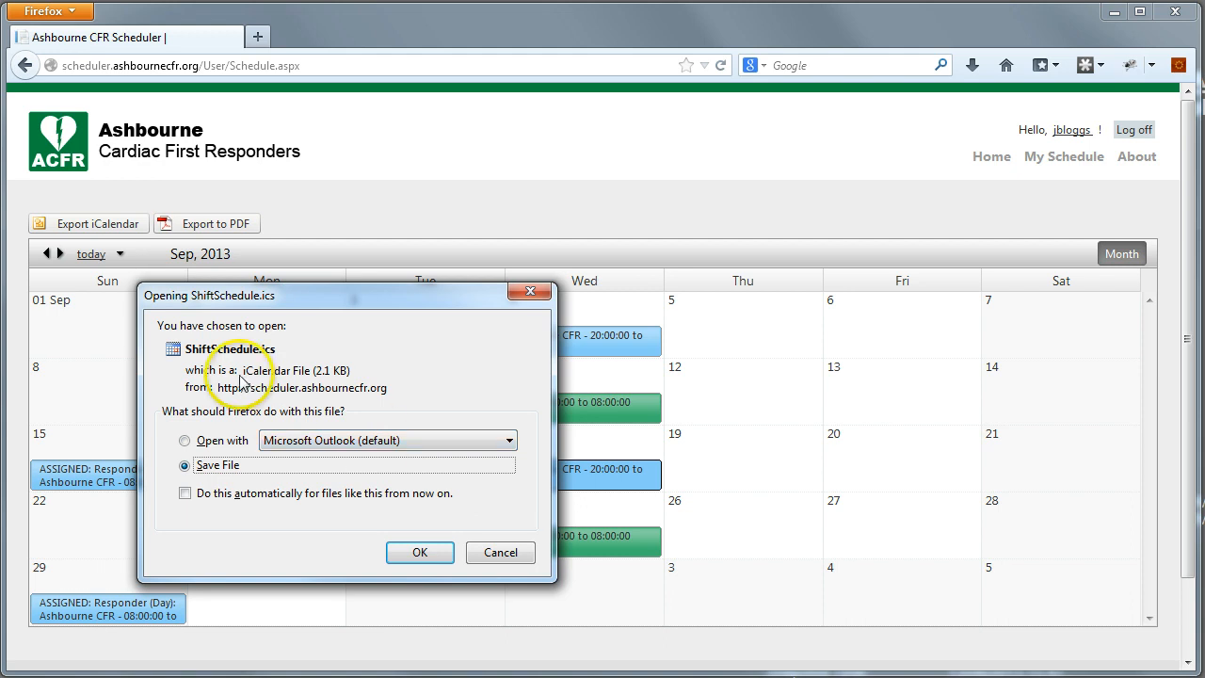
left_click(500, 552)
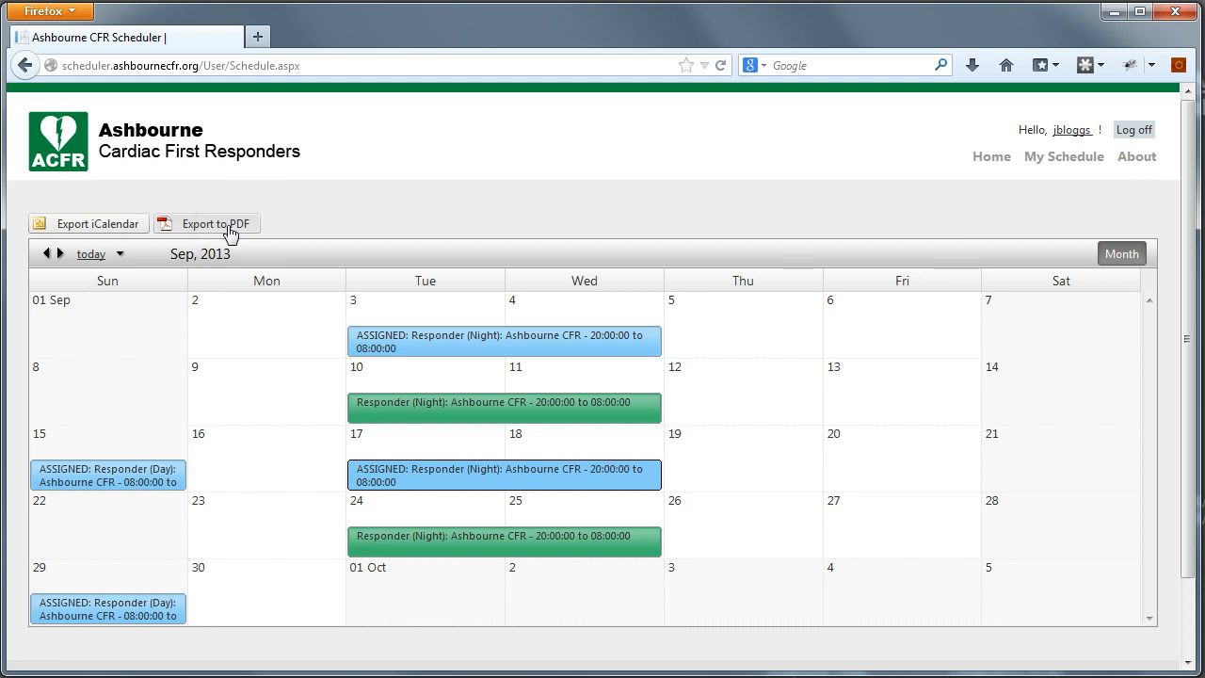
left_click(231, 231)
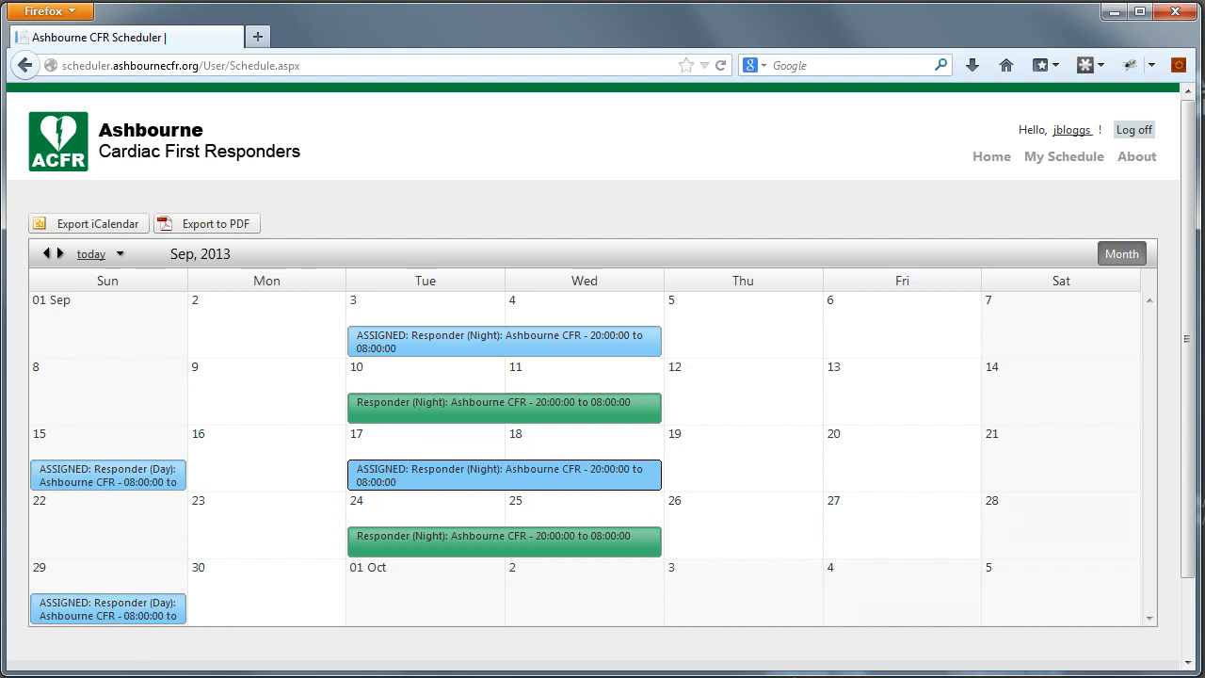